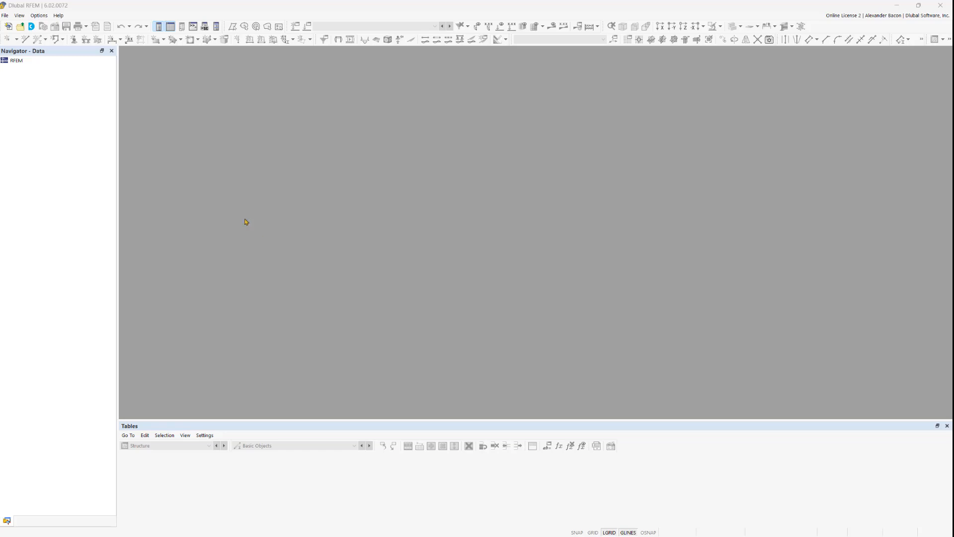
# Preview several 3D frame blocks, including FS020 and FS001, in the Dlubal Center block library, leaving it without inserting any
pyautogui.click(32, 28)
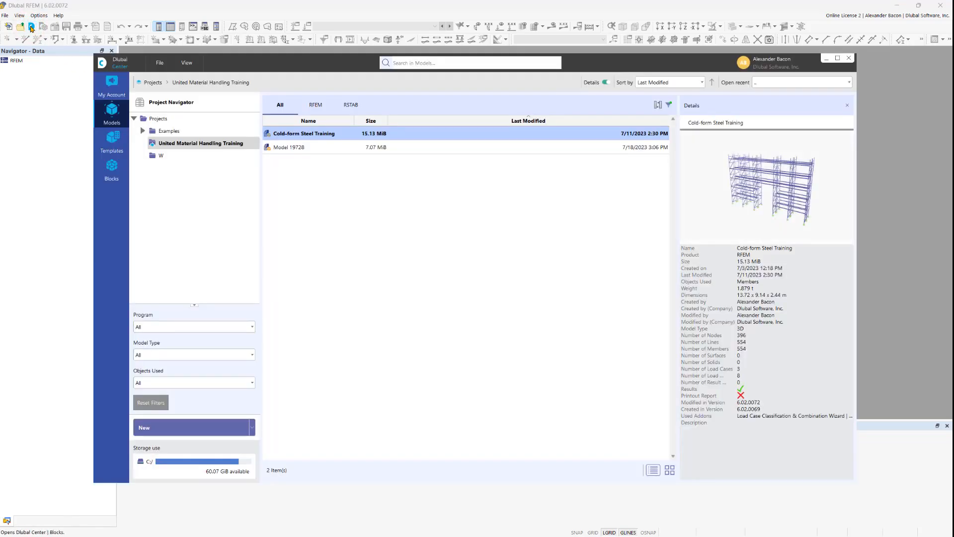
pyautogui.click(112, 169)
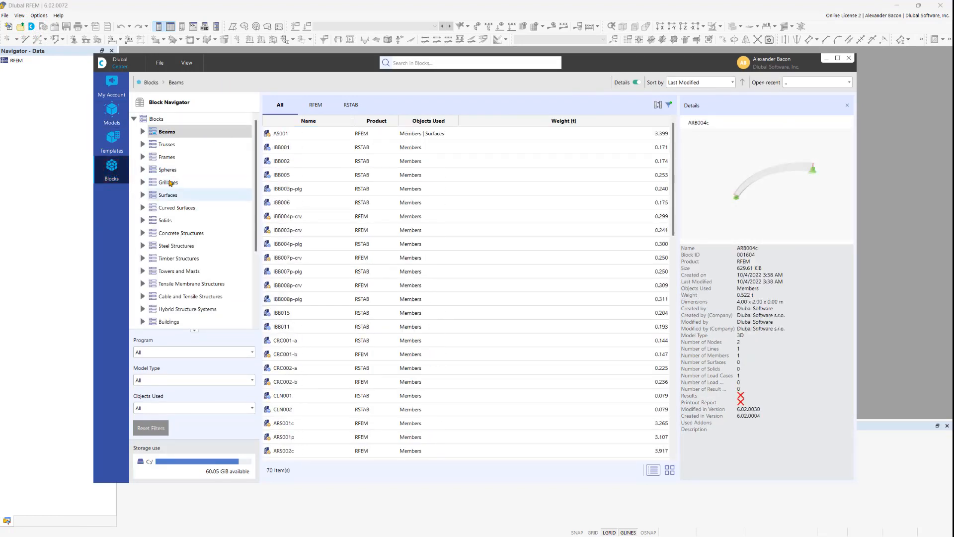
pyautogui.click(143, 157)
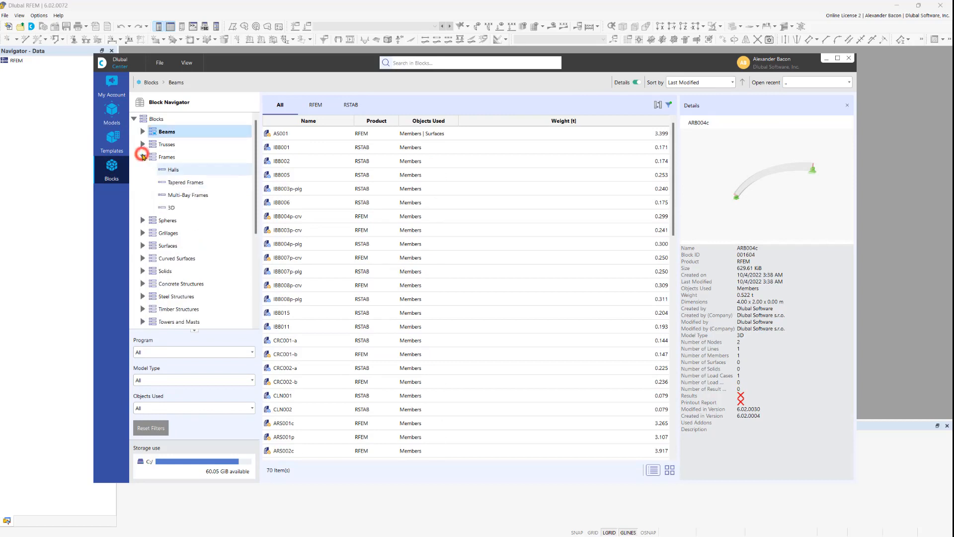
pyautogui.click(169, 207)
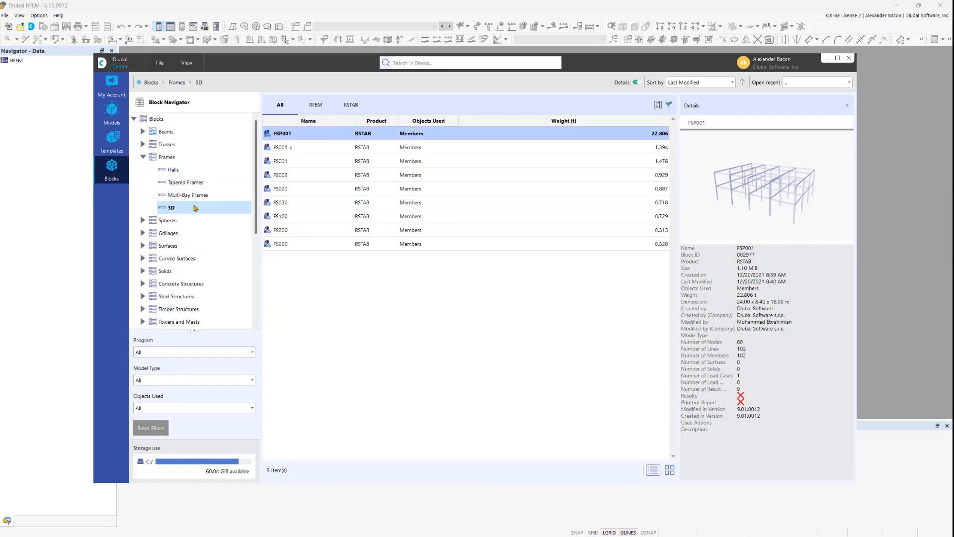
pyautogui.click(310, 202)
pyautogui.click(312, 189)
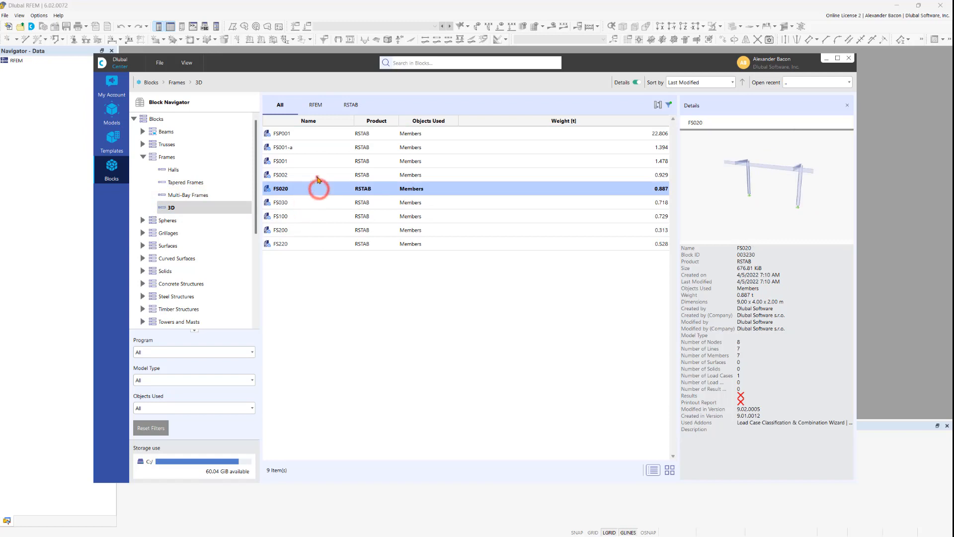
pyautogui.click(316, 176)
pyautogui.click(316, 155)
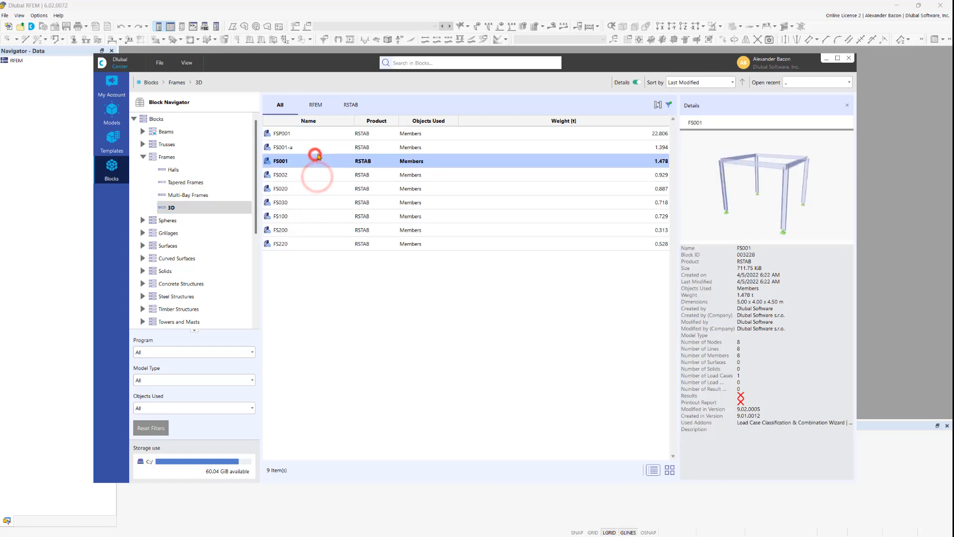
pyautogui.click(849, 58)
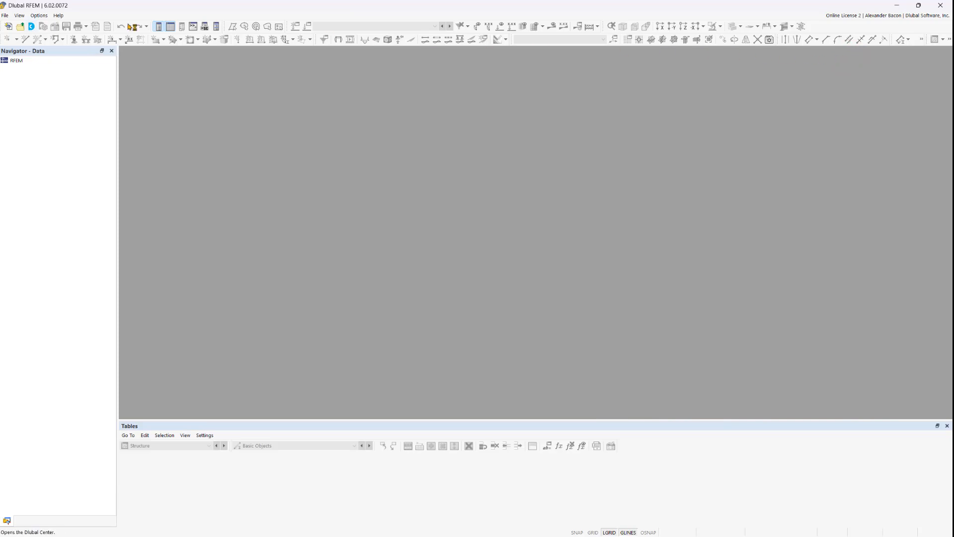
# Open the existing model Base 10.rf6
pyautogui.click(6, 16)
pyautogui.click(25, 73)
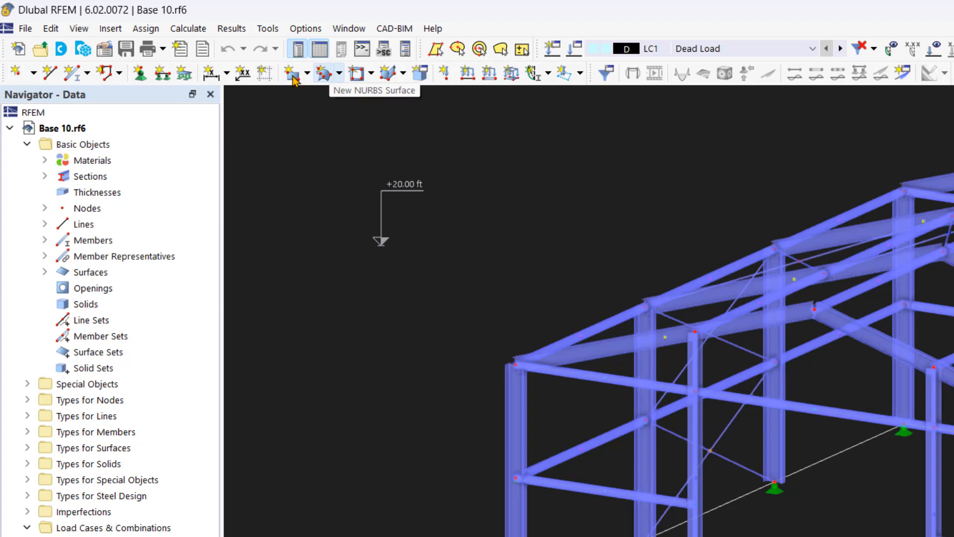
pyautogui.click(340, 75)
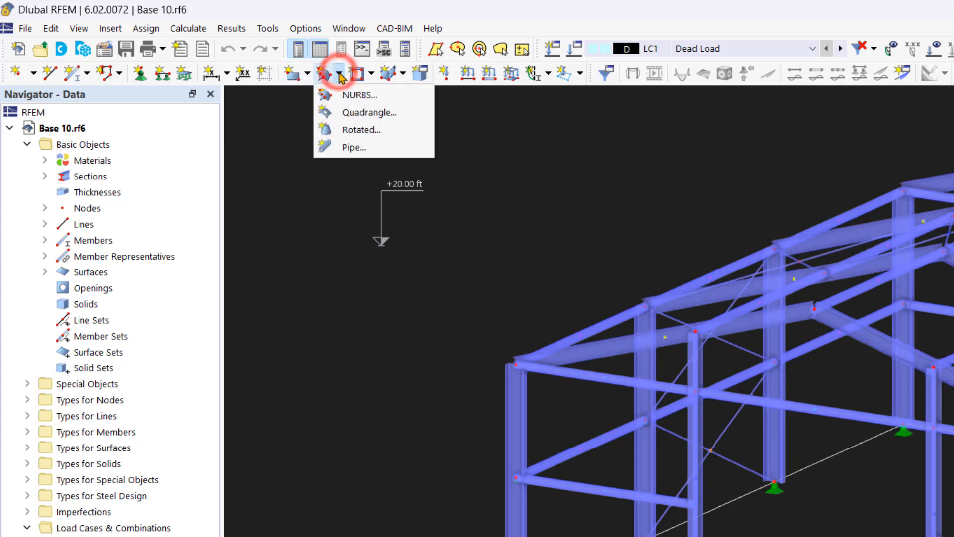
pyautogui.click(308, 75)
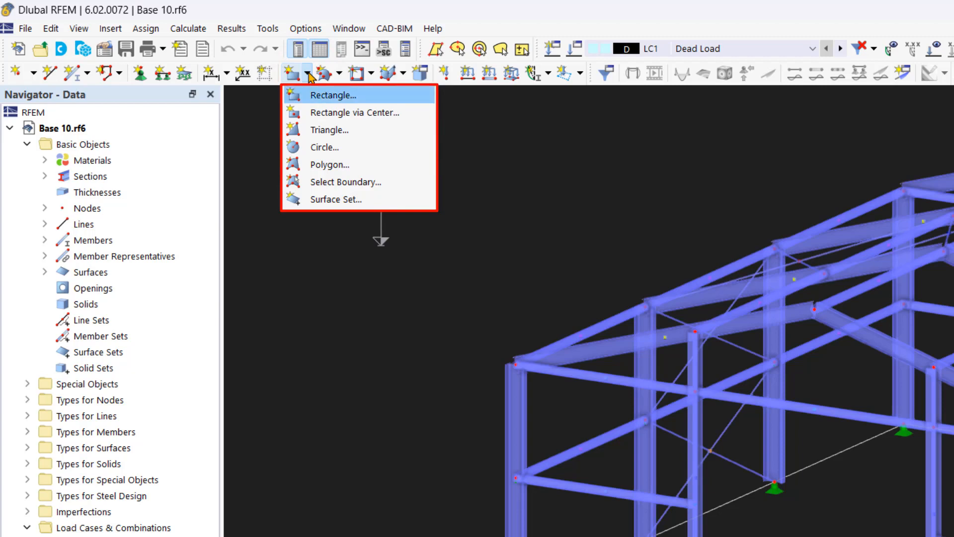
pyautogui.press('Down')
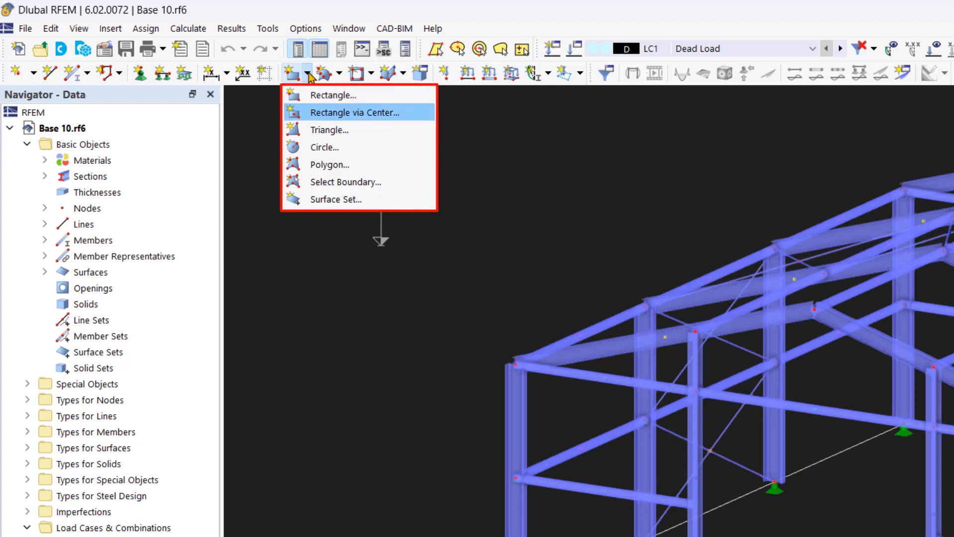
pyautogui.press('Up')
pyautogui.click(360, 106)
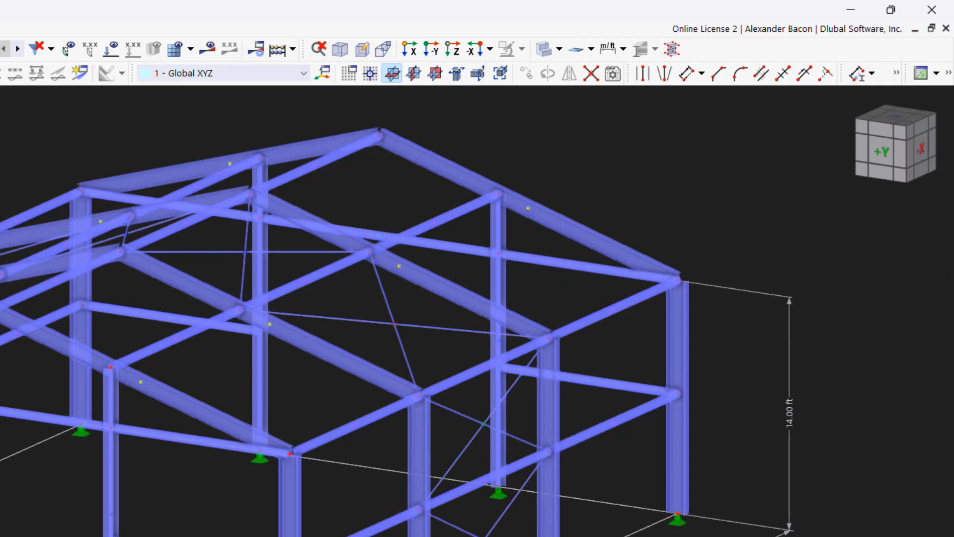
# Customize the toolbars by adding the Cascade and Tile Horizontally window commands beside the surface and load tools
pyautogui.rightClick(710, 56)
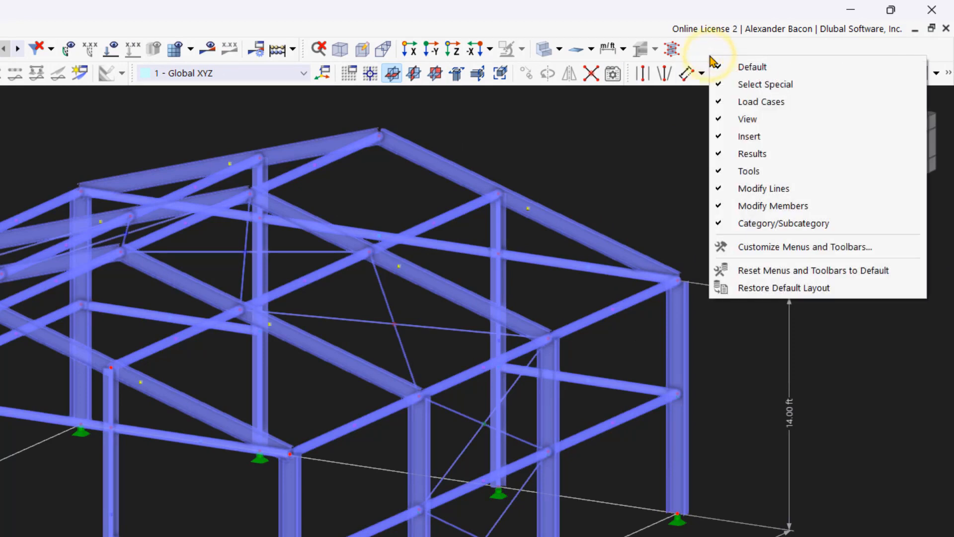
pyautogui.click(754, 248)
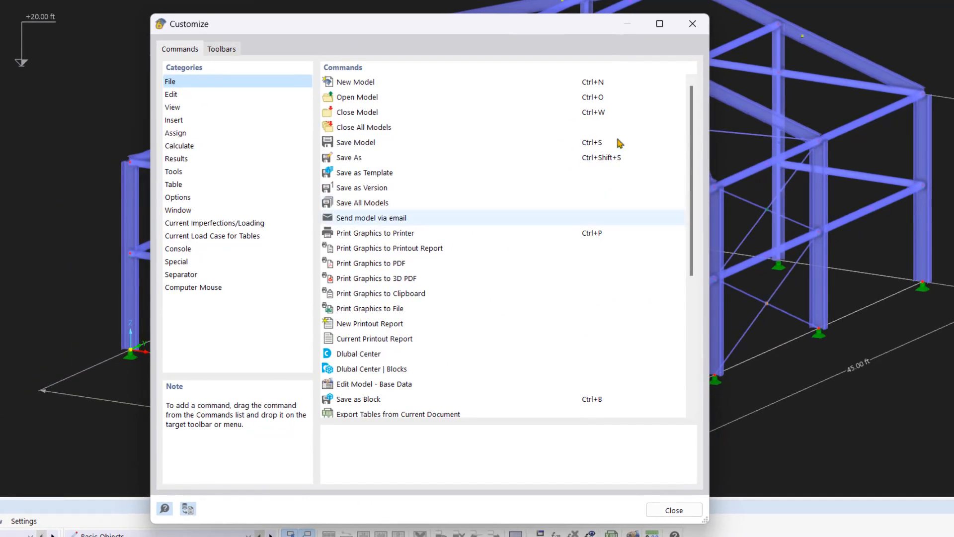
pyautogui.click(250, 209)
pyautogui.click(241, 197)
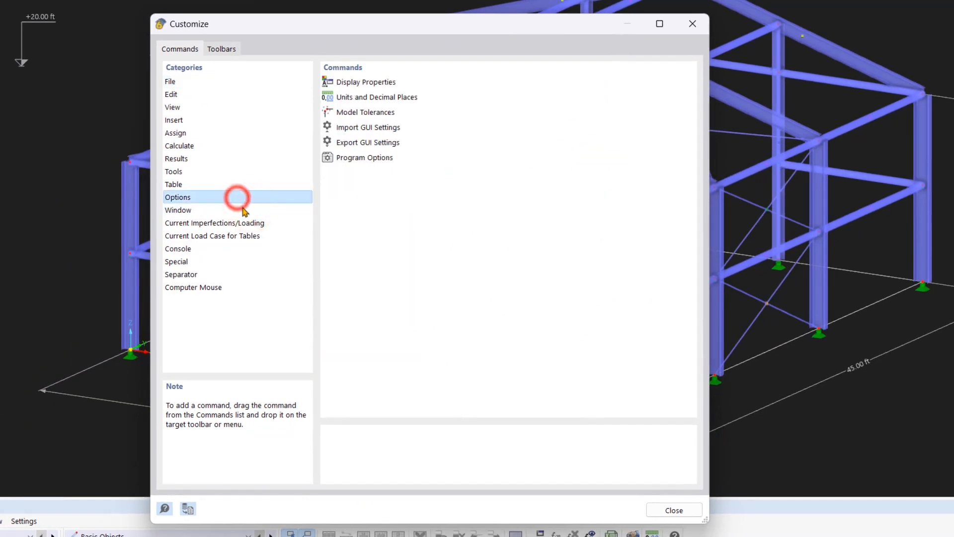
pyautogui.click(244, 210)
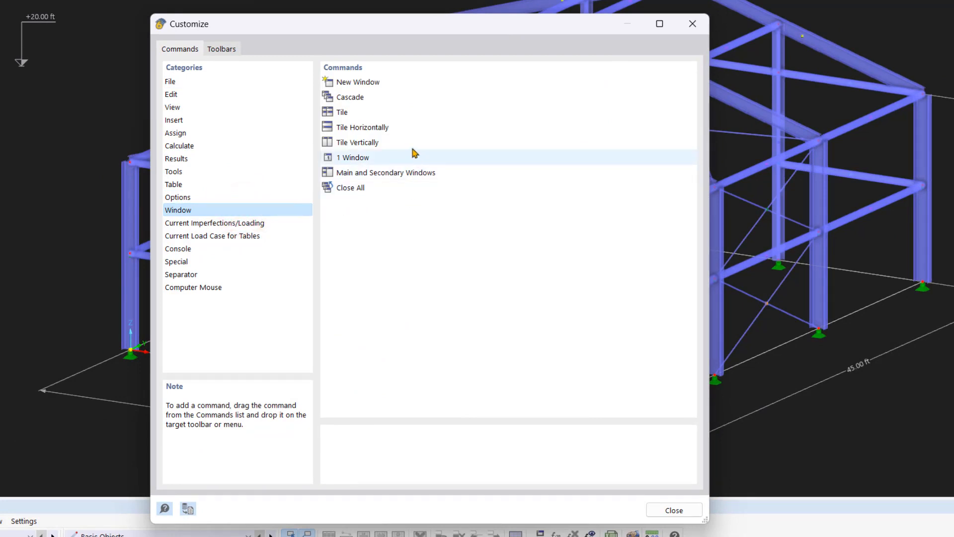
pyautogui.moveTo(375, 98); pyautogui.dragTo(176, 61)
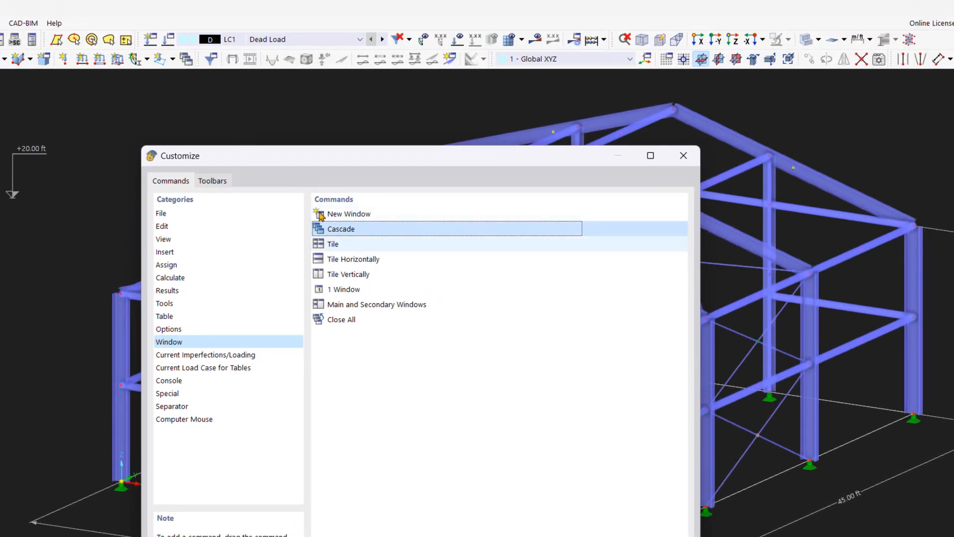
pyautogui.moveTo(362, 258); pyautogui.dragTo(196, 59)
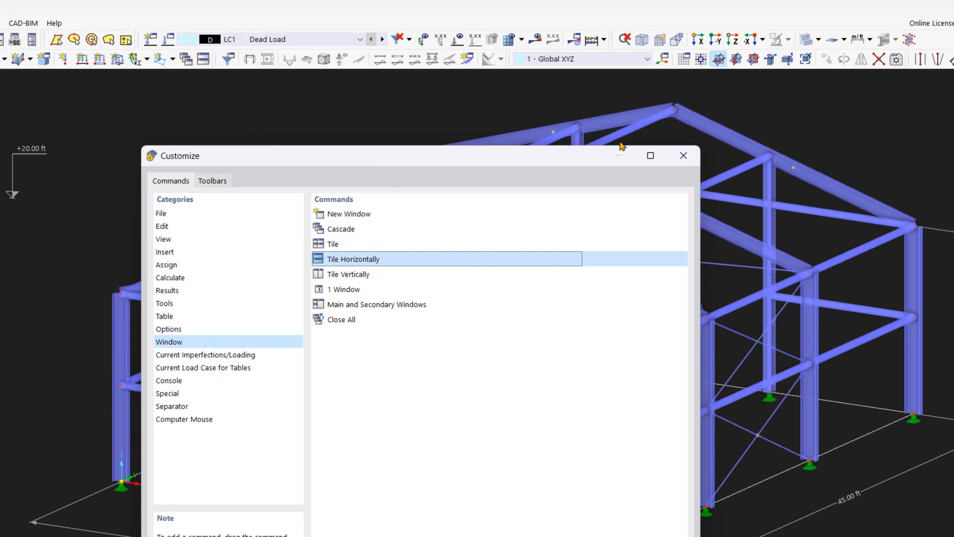
pyautogui.click(692, 159)
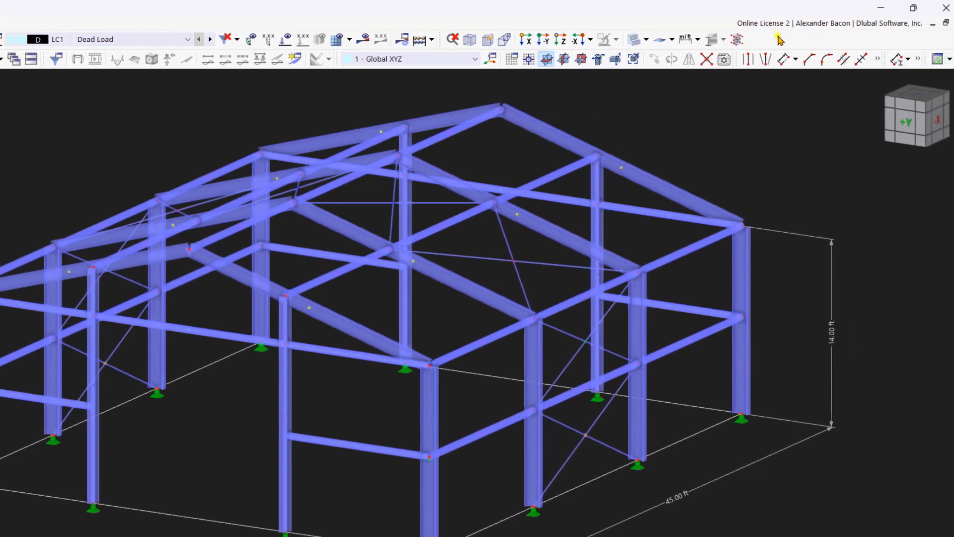
# Reset the menus and toolbars to their default arrangement
pyautogui.rightClick(952, 40)
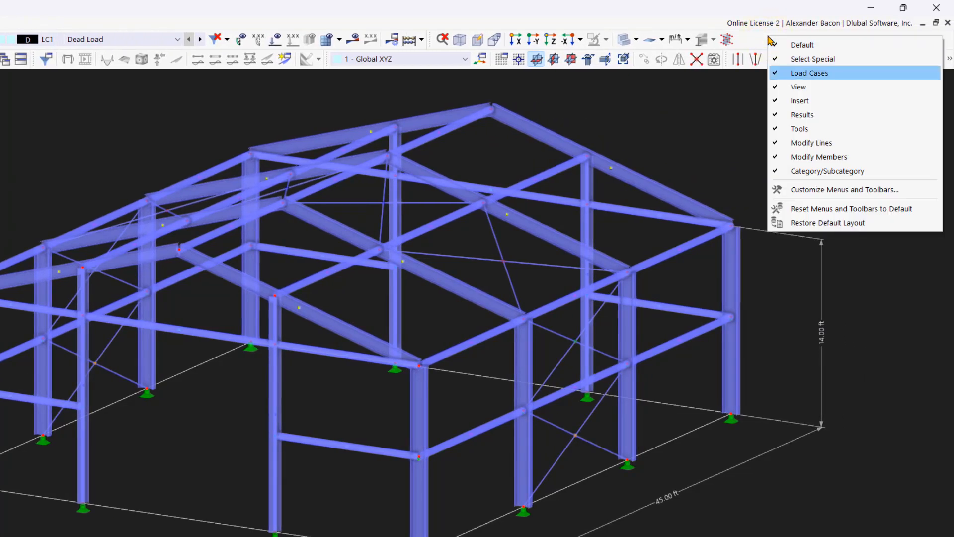
pyautogui.click(839, 217)
pyautogui.click(308, 469)
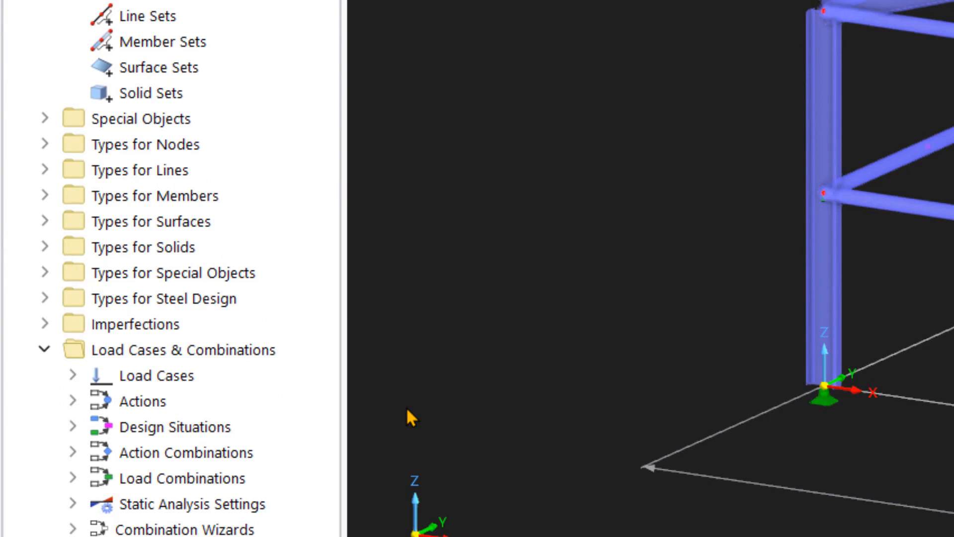
# Expand the member types and the member list in the data navigator, and find truss member 72 in the model
pyautogui.click(50, 196)
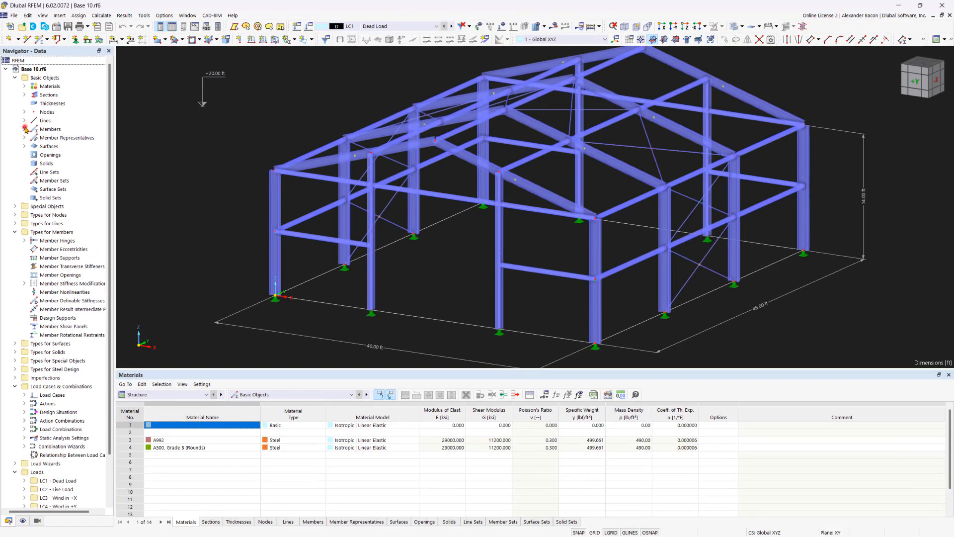
pyautogui.click(24, 129)
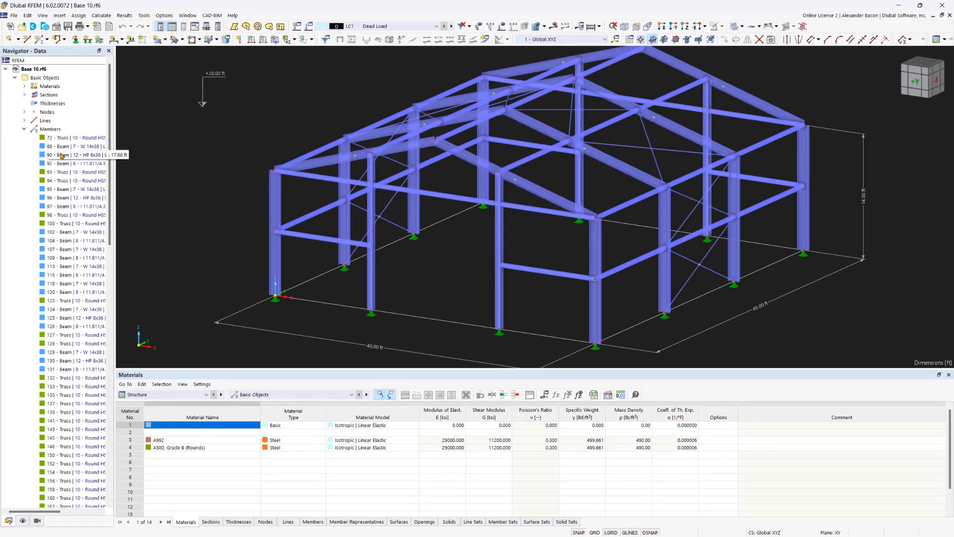
pyautogui.rightClick(61, 157)
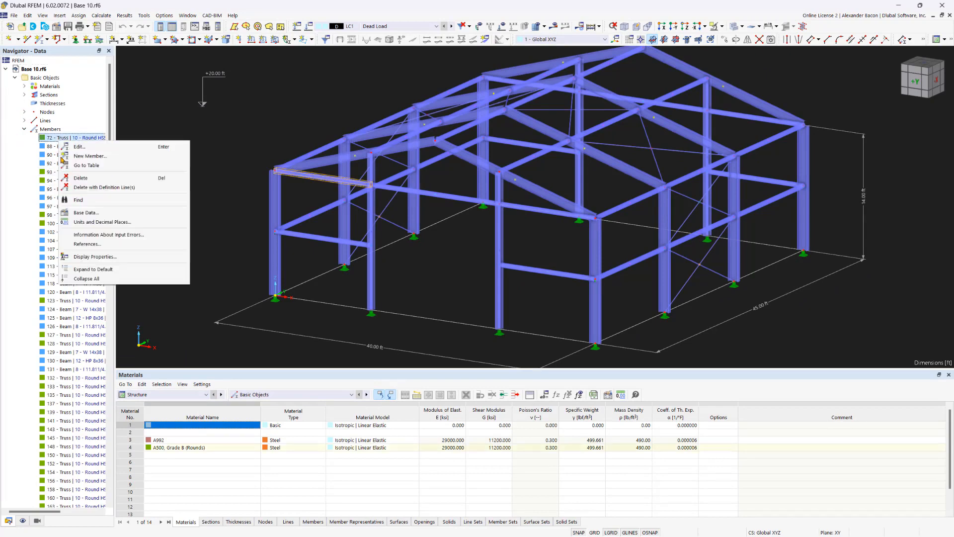
pyautogui.click(78, 200)
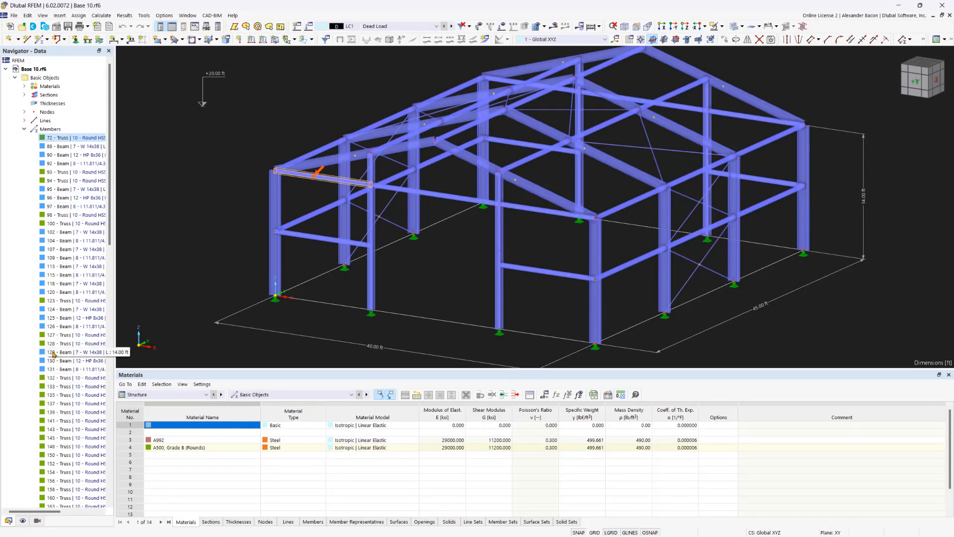
# Review the display settings for model objects, loads, numbering and rendering in the Display navigator
pyautogui.click(21, 520)
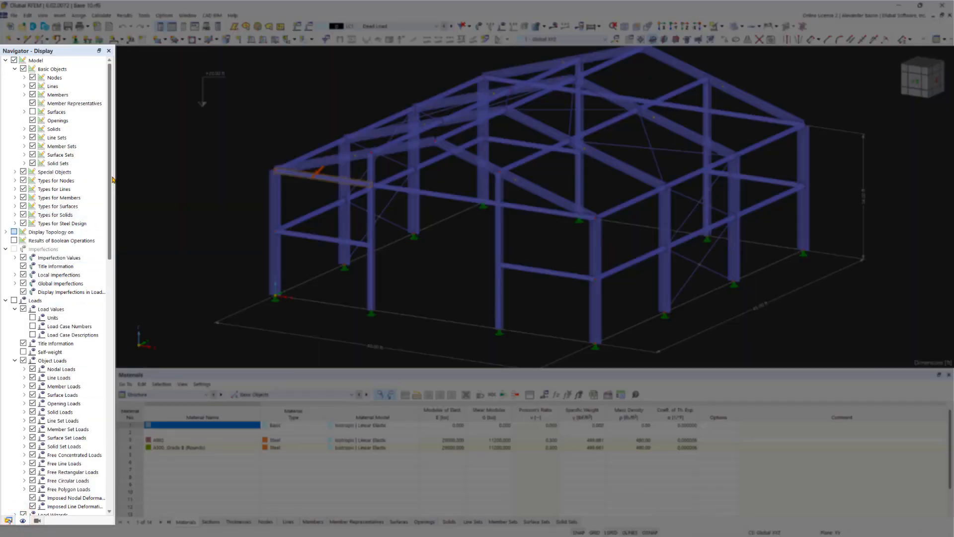
pyautogui.scroll(-3, 113, 179)
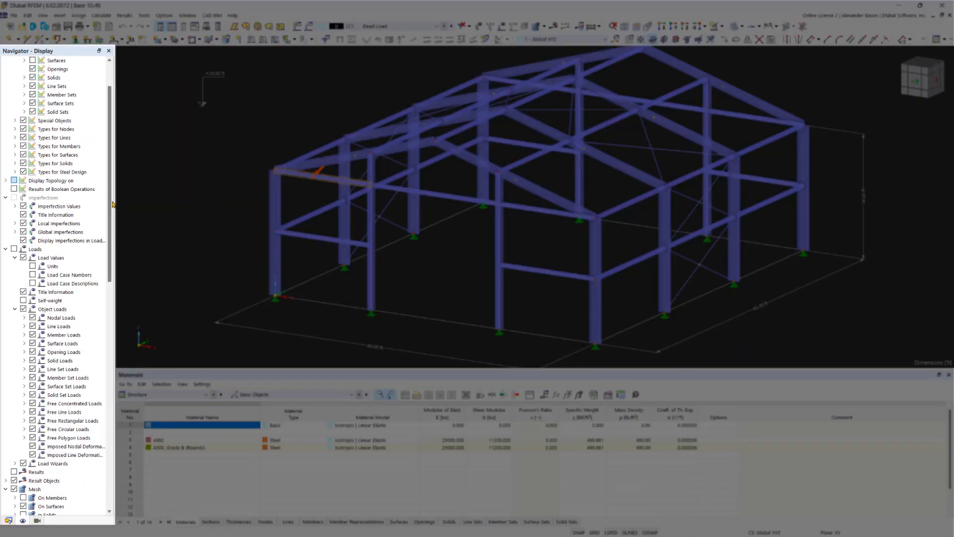
pyautogui.moveTo(112, 216); pyautogui.dragTo(113, 416)
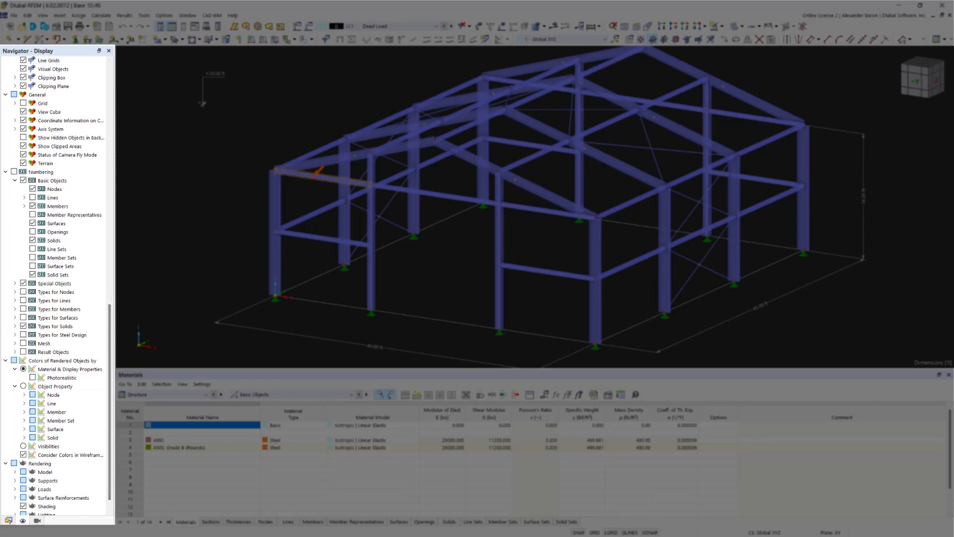
# Frame the corner of the building around the selected members and save it as a user-defined view named View 1
pyautogui.click(36, 521)
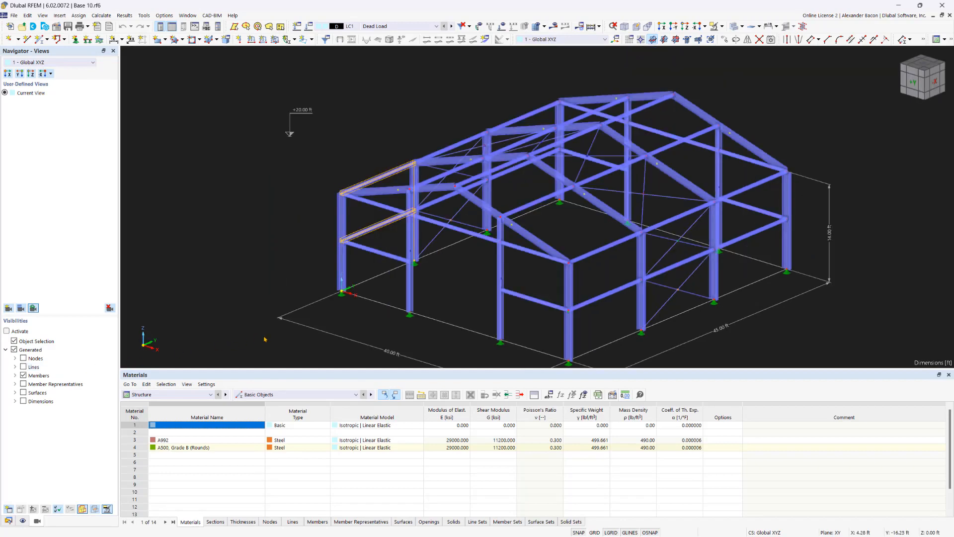
pyautogui.moveTo(288, 333); pyautogui.dragTo(450, 97)
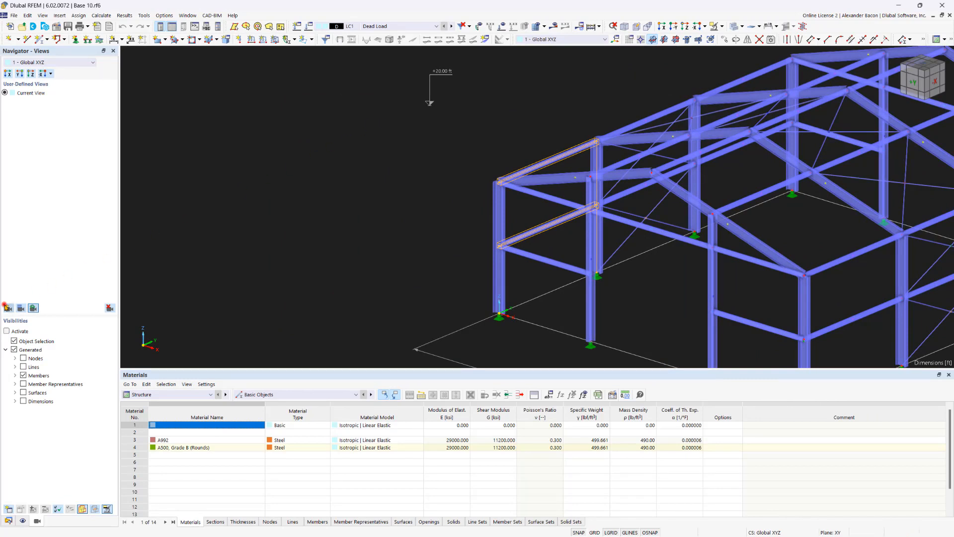
pyautogui.click(7, 308)
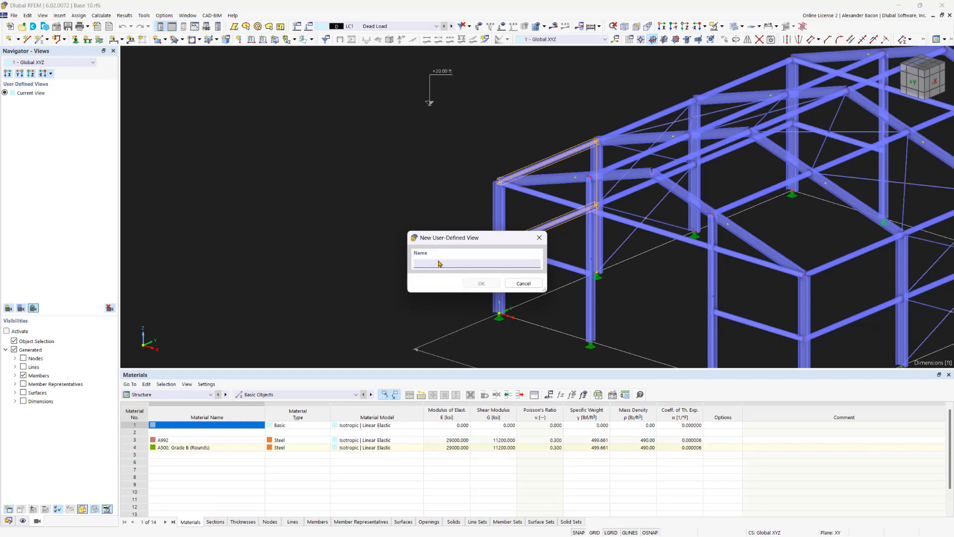
pyautogui.write('View 1')
pyautogui.click(492, 284)
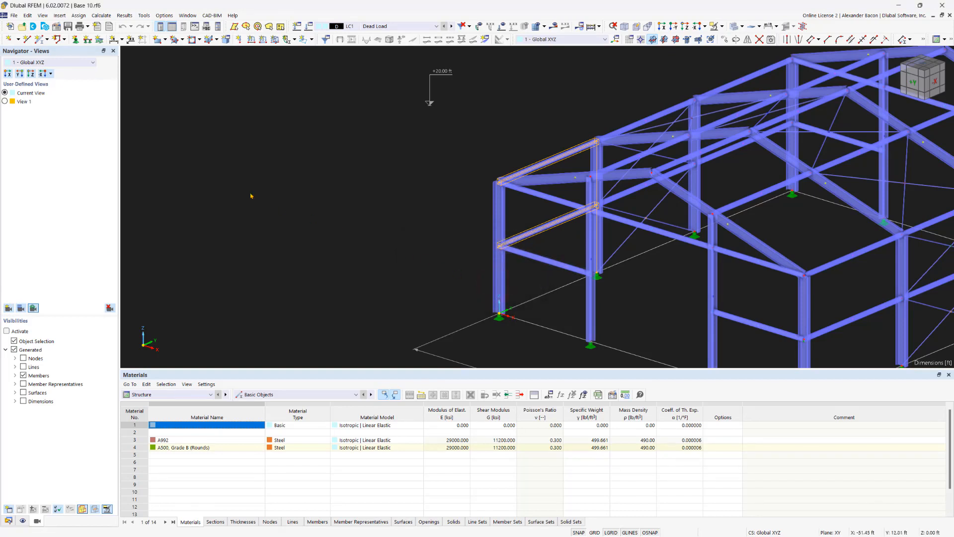
# Activate the user-defined view View 1 and delete it from the list of views
pyautogui.click(5, 101)
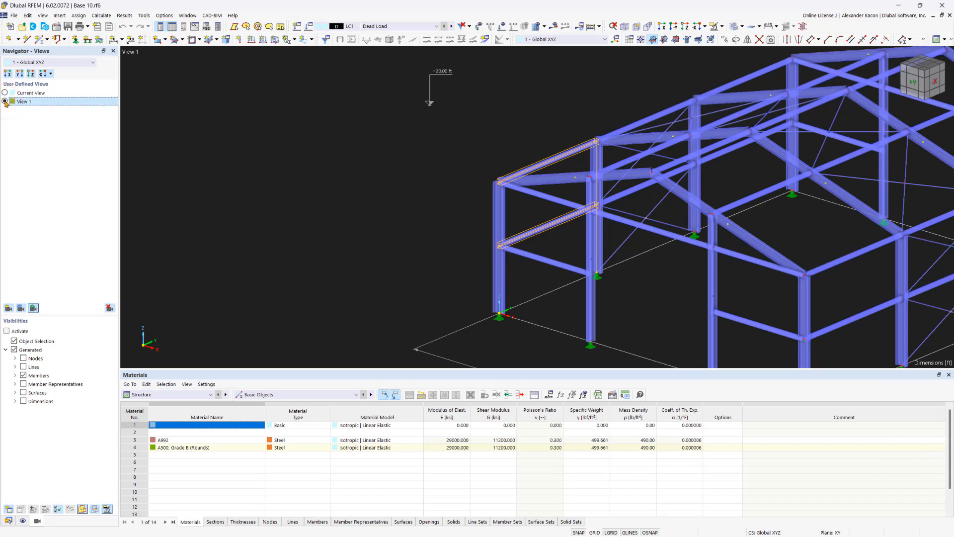
pyautogui.click(110, 307)
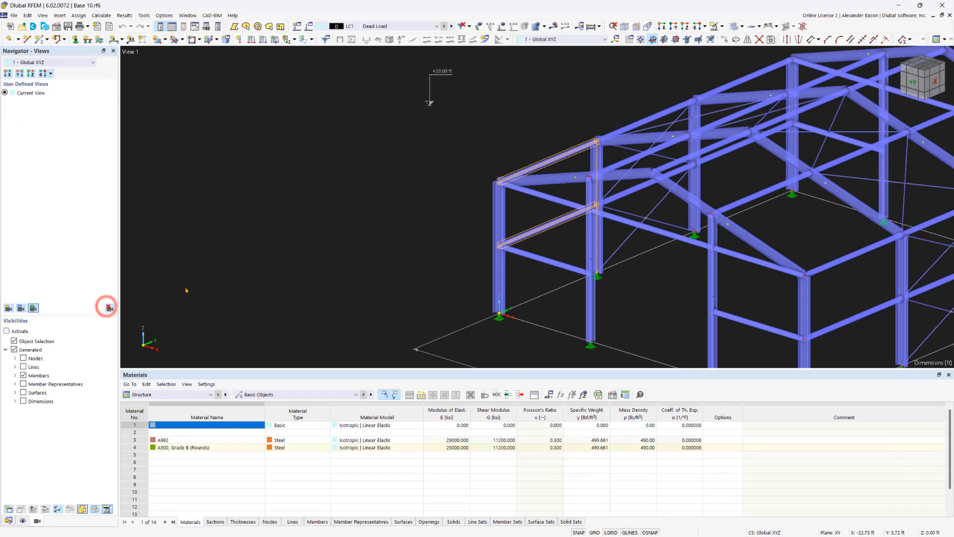
pyautogui.moveTo(435, 229); pyautogui.dragTo(311, 190, button='middle')
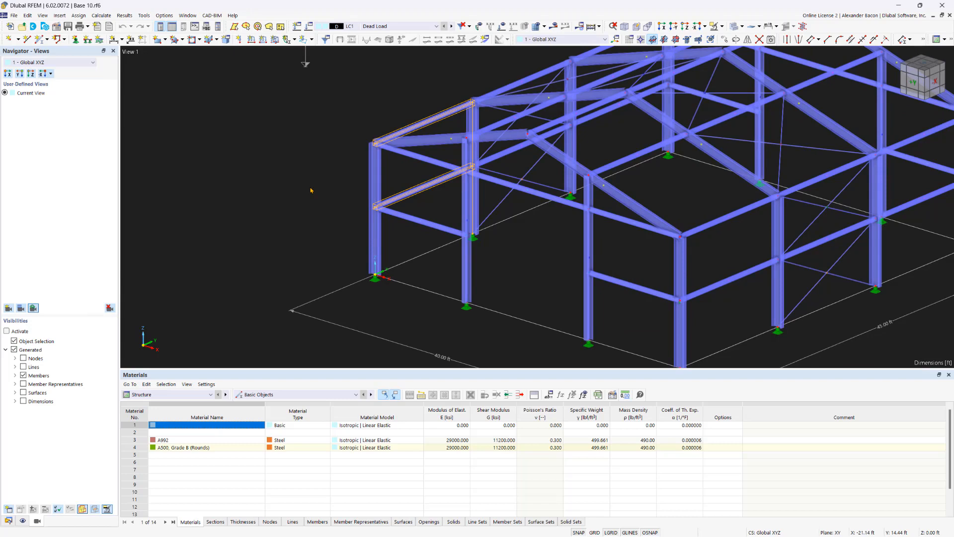
# Clear the member selection and display the global deformations of the Dead Load analysis on the model
pyautogui.click(314, 180)
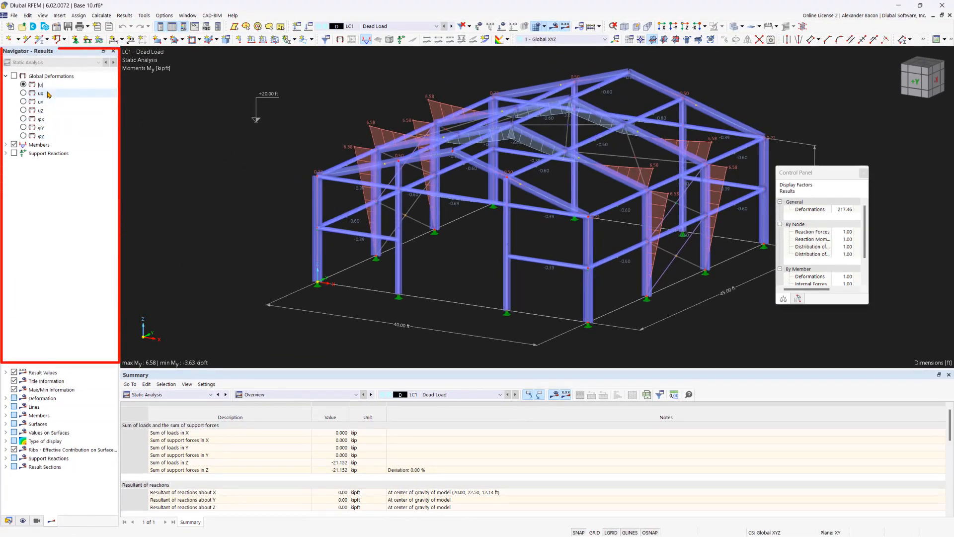
pyautogui.click(14, 76)
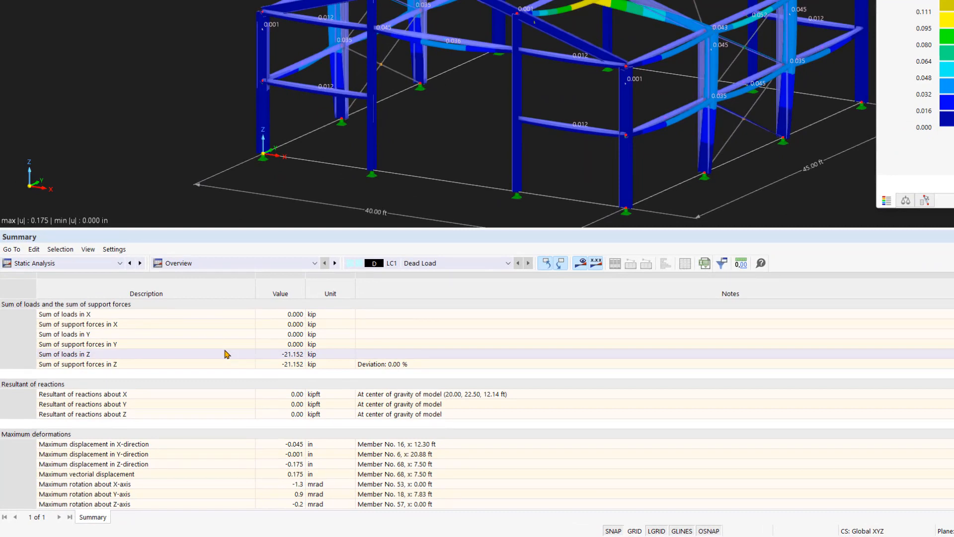
# Check the result overview choices and switch the table from Static Analysis to the Structure category
pyautogui.click(180, 263)
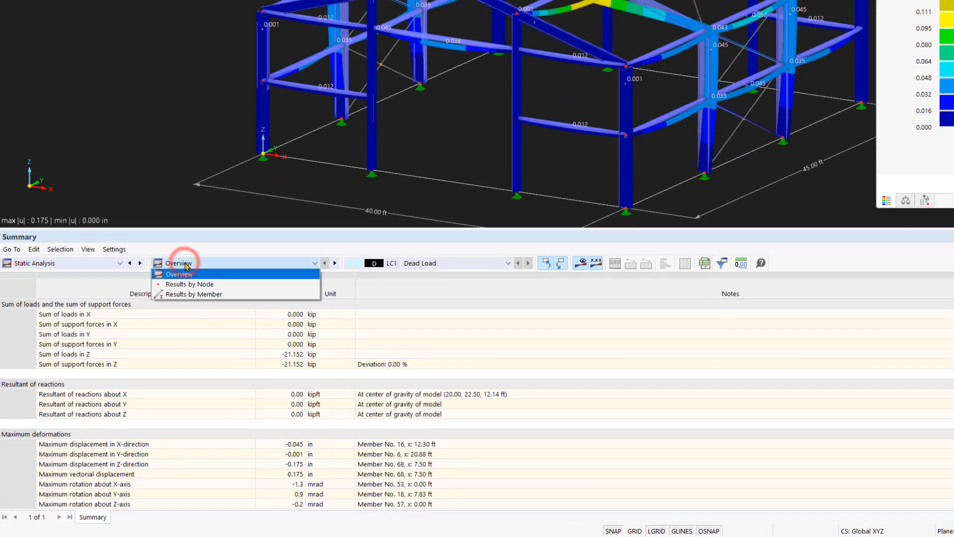
pyautogui.click(94, 262)
pyautogui.click(89, 261)
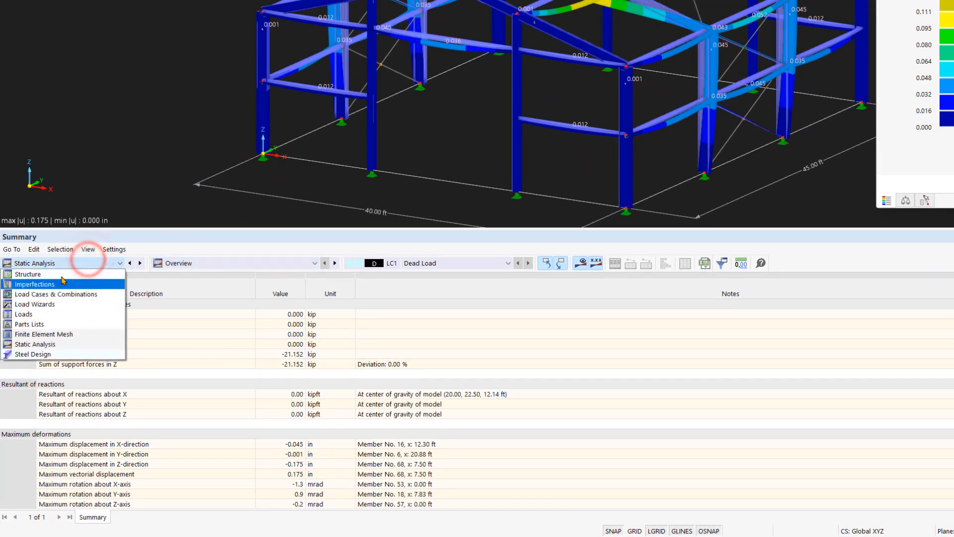
pyautogui.click(63, 278)
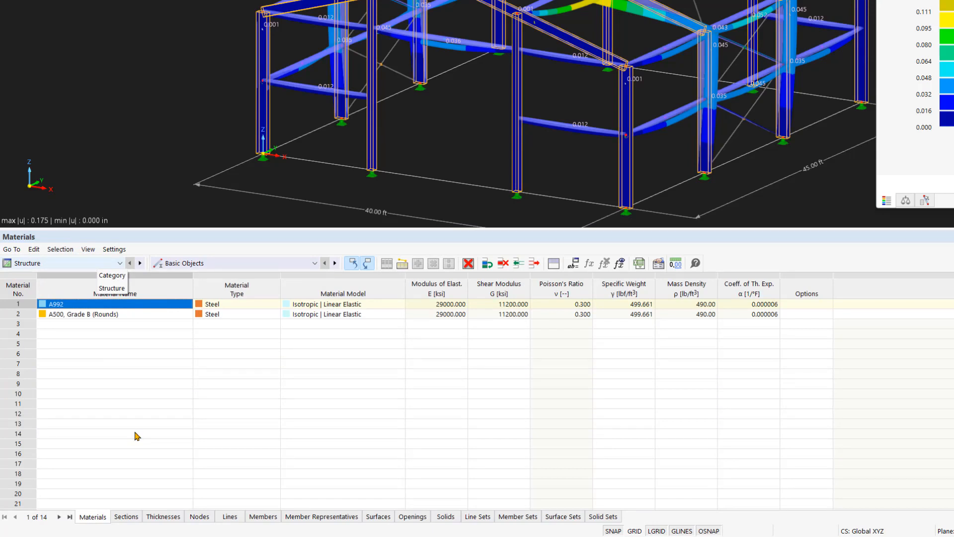
# Browse the Sections, Thicknesses, Nodes and Lines tables, and review the available object groups of the Structure category
pyautogui.click(131, 518)
pyautogui.click(152, 517)
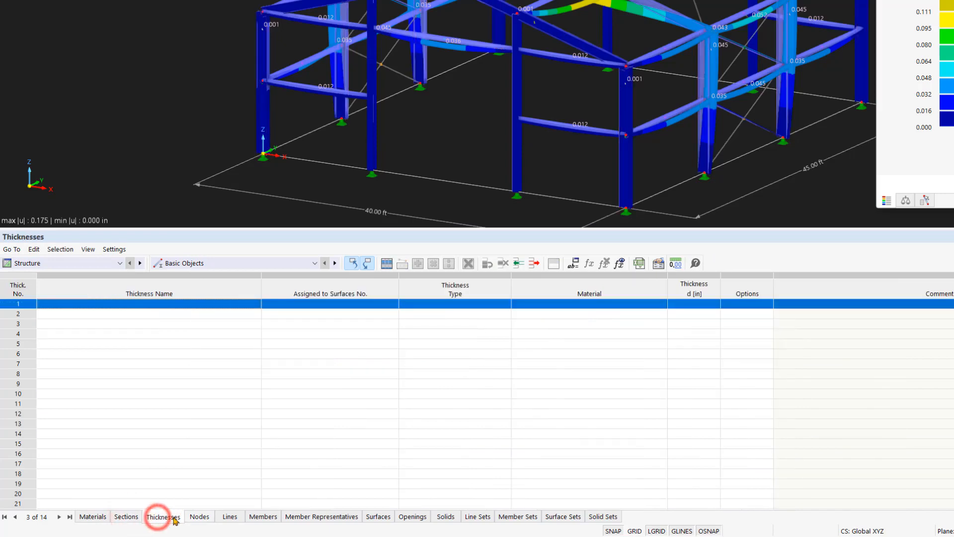
pyautogui.click(199, 518)
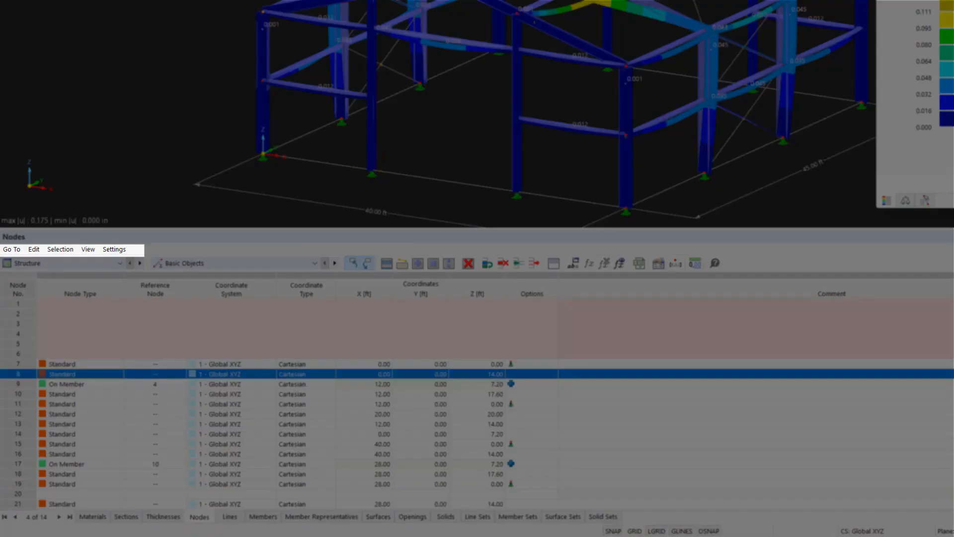
pyautogui.click(229, 518)
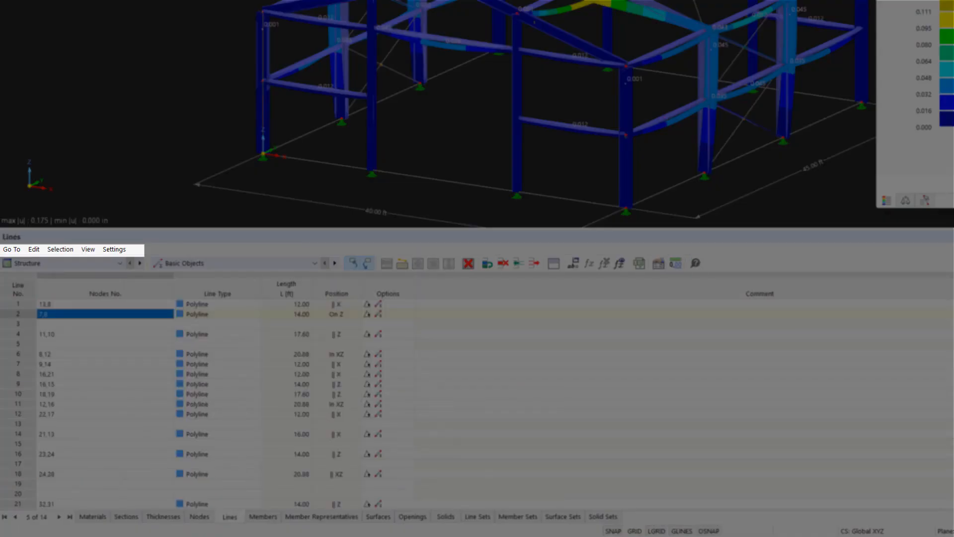
pyautogui.click(120, 264)
pyautogui.click(315, 264)
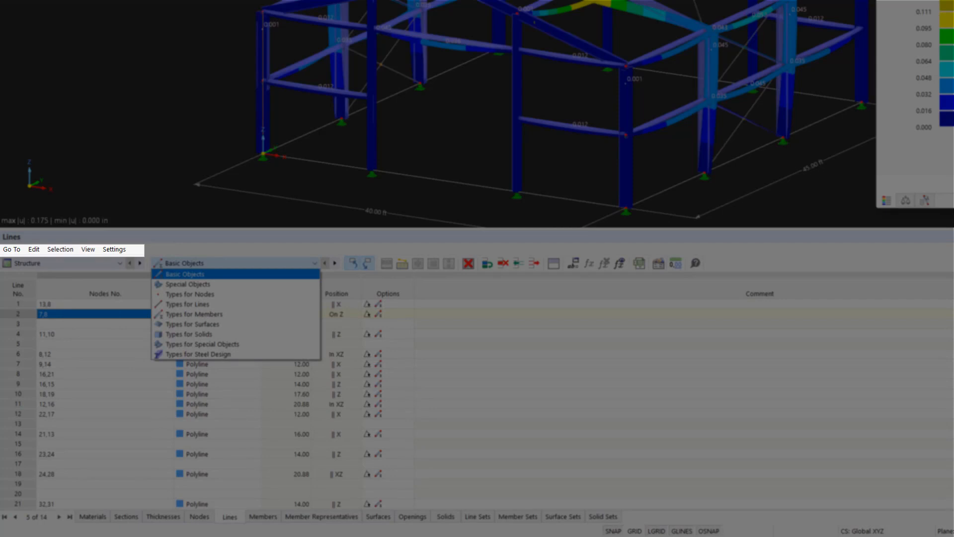
pyautogui.press('Escape')
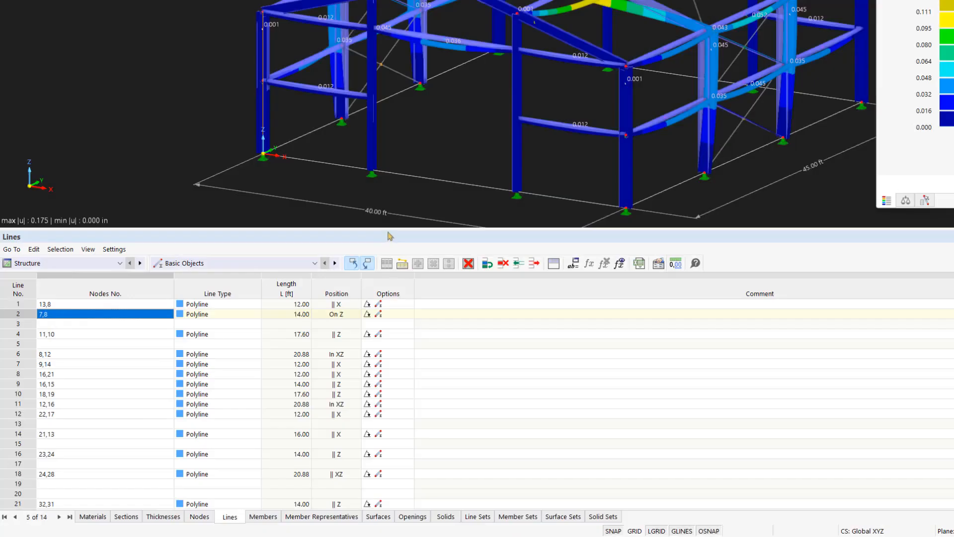
# Reduce the height of the table area and move the floating Control Panel clear of the navigation cube
pyautogui.moveTo(385, 228); pyautogui.dragTo(435, 369)
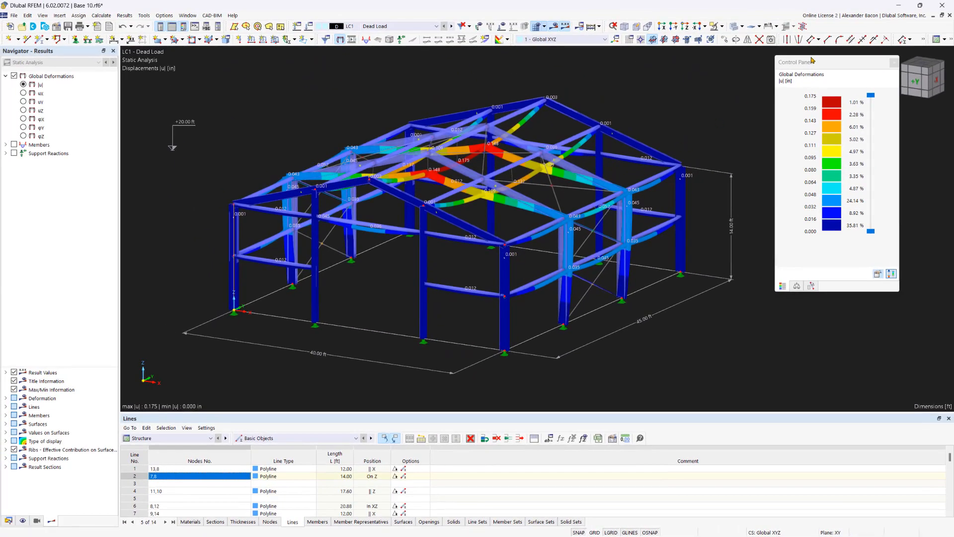
pyautogui.moveTo(812, 60); pyautogui.dragTo(783, 95)
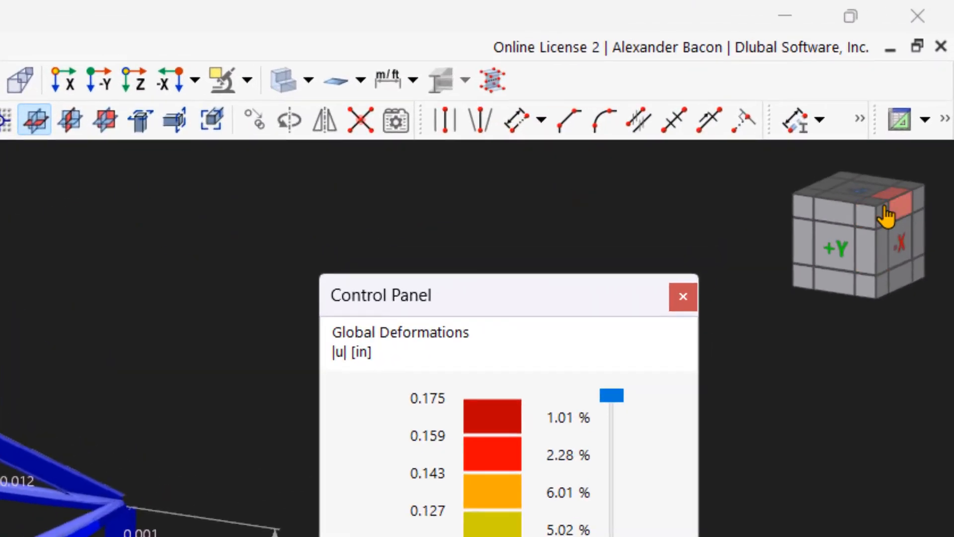
# Rotate the model with the navigation cube, view it from the +Y side, and orbit back to a full 3D view
pyautogui.moveTo(885, 215); pyautogui.dragTo(847, 210)
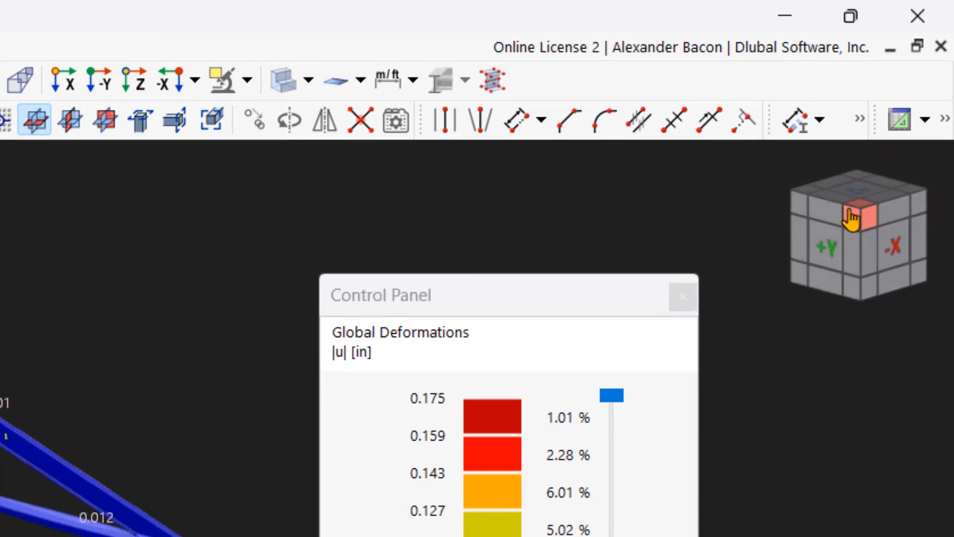
pyautogui.click(813, 262)
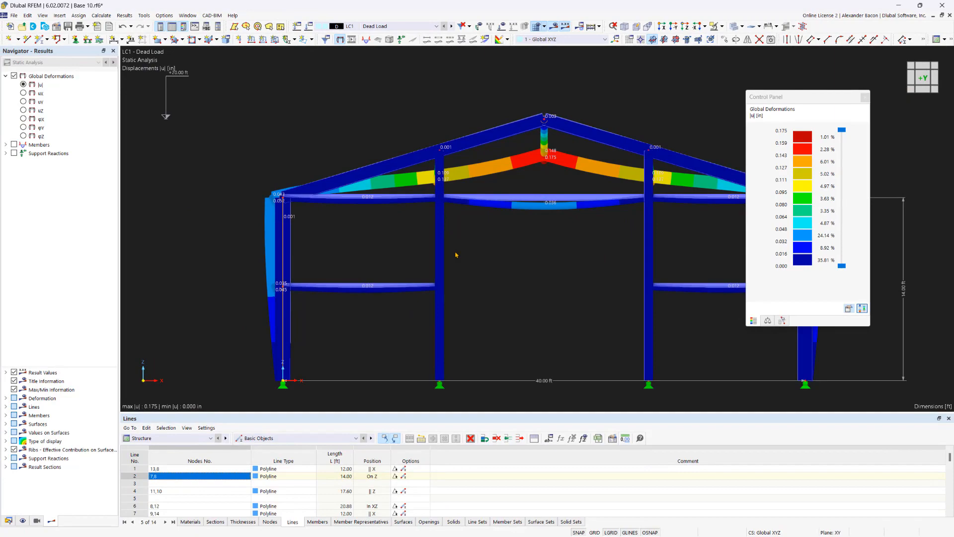
pyautogui.scroll(-2, 455, 253)
pyautogui.moveTo(455, 252); pyautogui.dragTo(415, 269, button='middle')
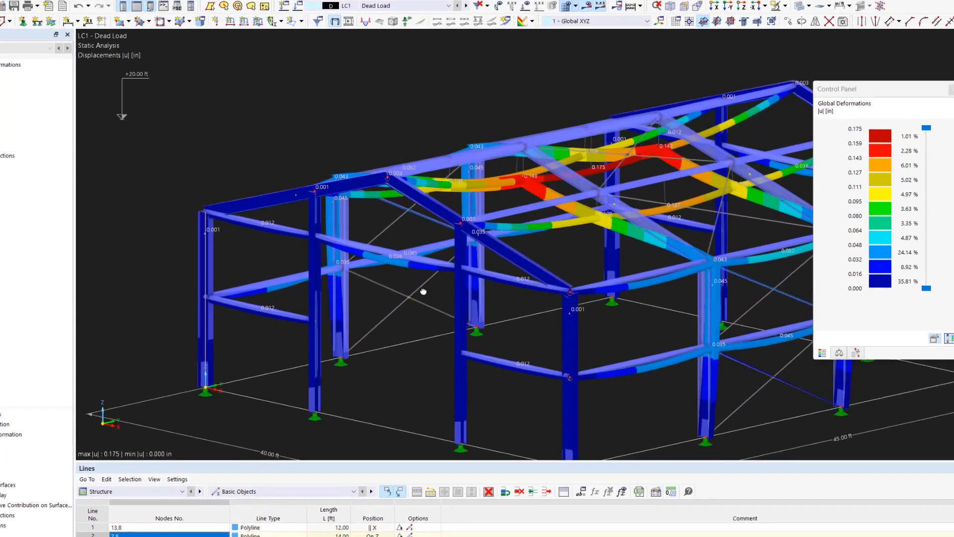
pyautogui.scroll(-3, 423, 291)
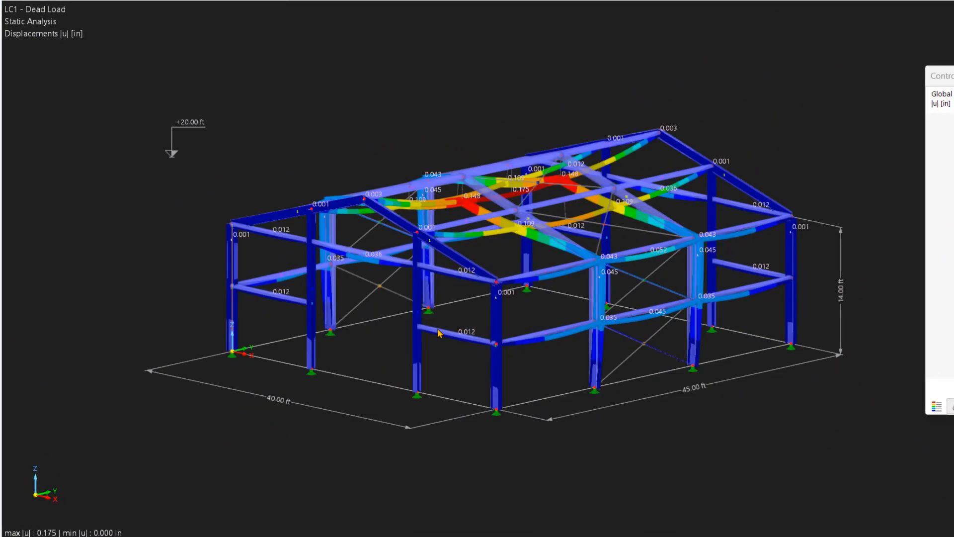
# Select the corner column at the model origin with its support and copy it to a spot outside the building
pyautogui.click(234, 316)
pyautogui.moveTo(141, 441); pyautogui.dragTo(271, 176)
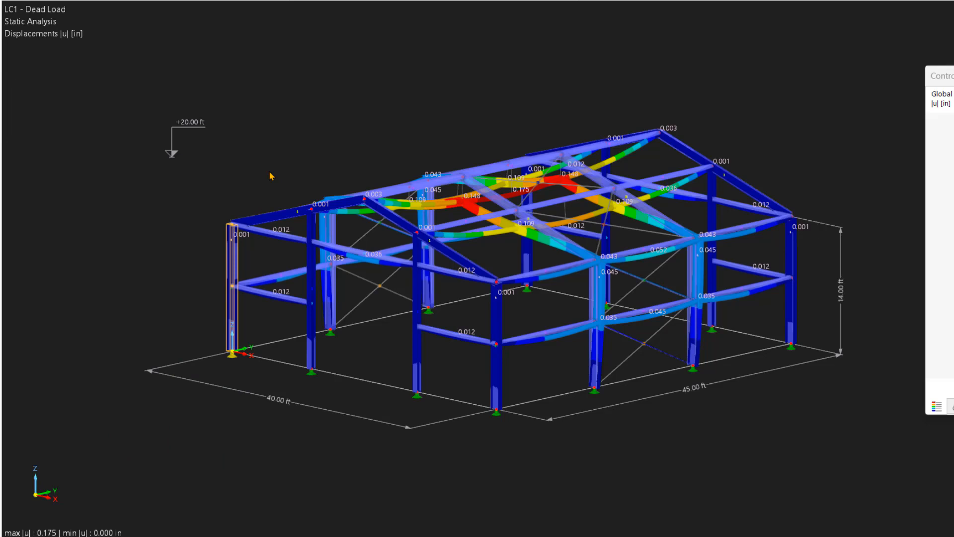
pyautogui.click(233, 319)
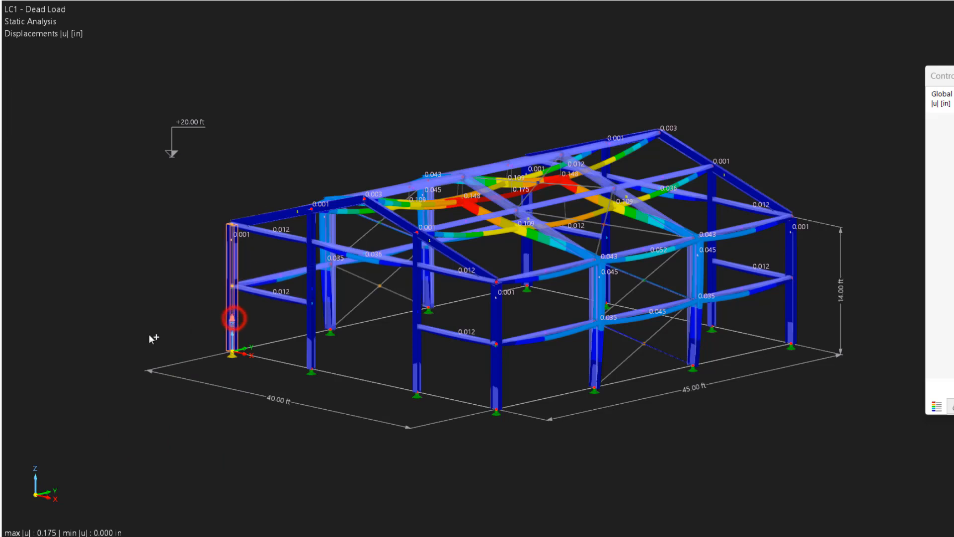
pyautogui.moveTo(150, 339); pyautogui.dragTo(115, 351)
pyautogui.click(595, 395)
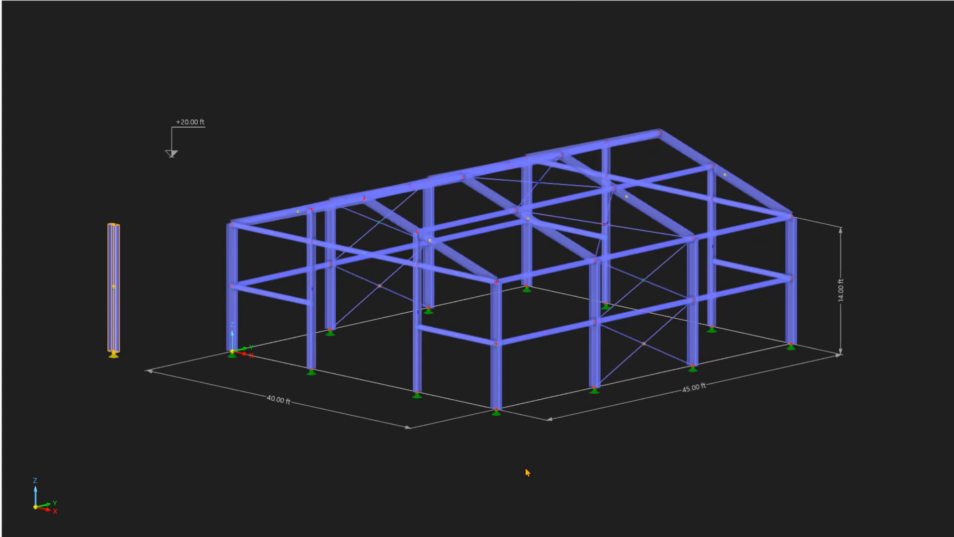
# Select the front corner column with an enclosing window, select all objects crossing a window around it, and clear the selection
pyautogui.moveTo(464, 462); pyautogui.dragTo(528, 254)
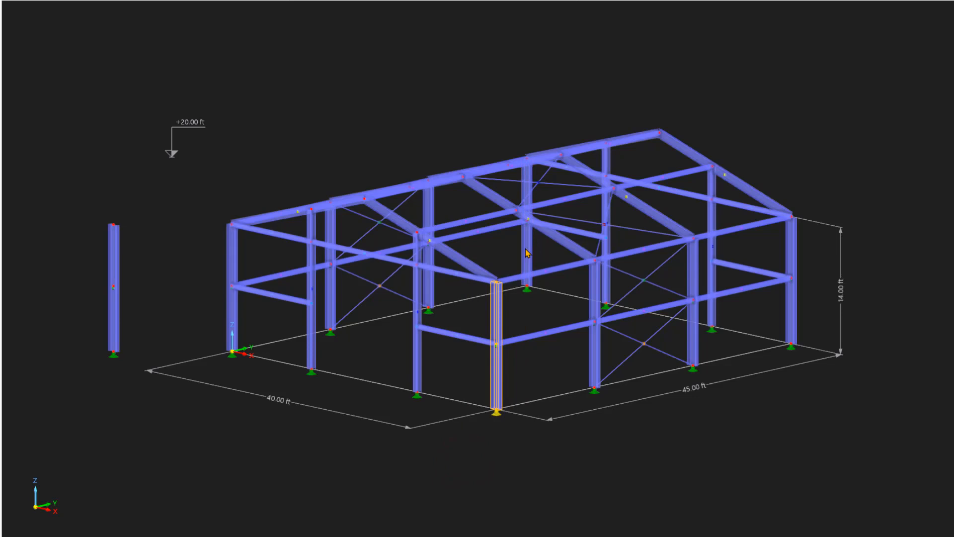
pyautogui.click(504, 262)
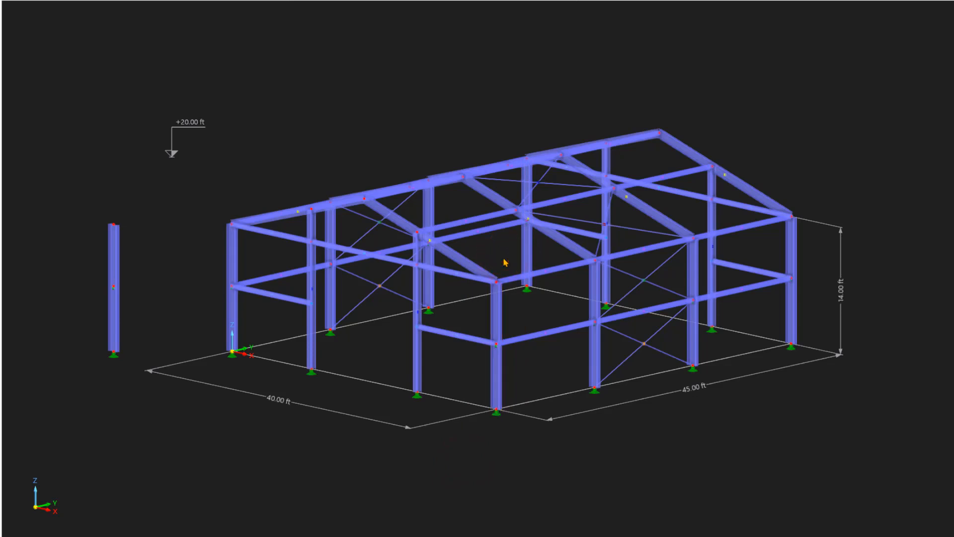
pyautogui.click(518, 257)
pyautogui.moveTo(500, 332); pyautogui.dragTo(433, 453)
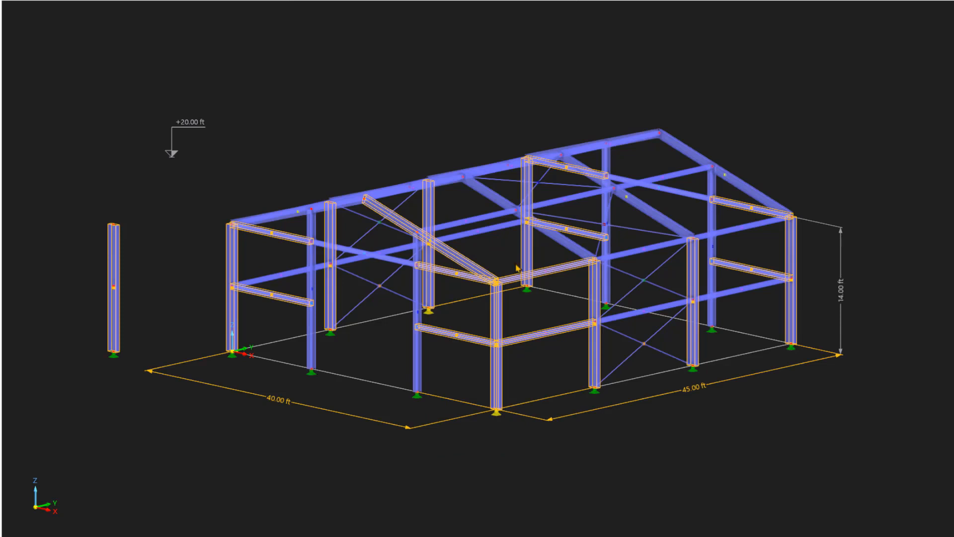
pyautogui.click(433, 454)
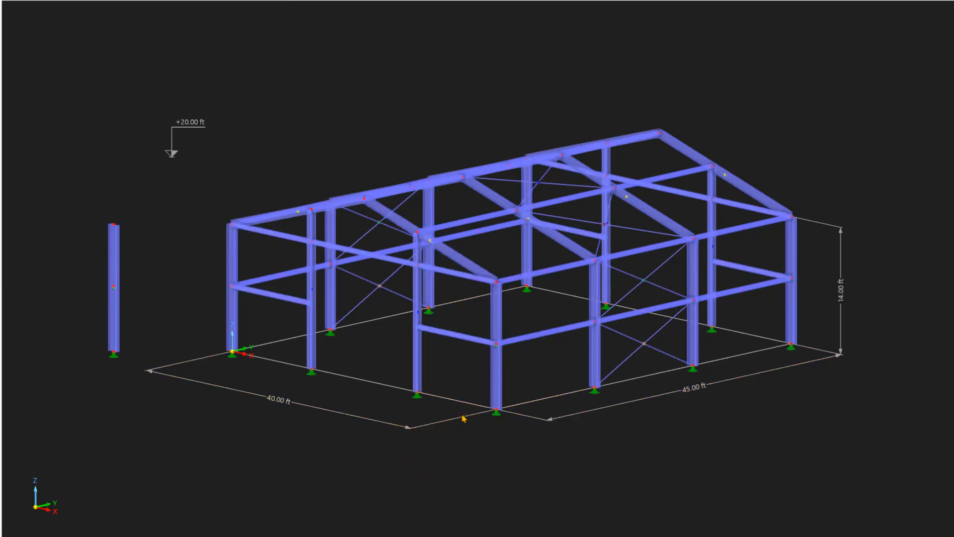
# Open the member properties of the front corner column for review and close them without changes
pyautogui.click(492, 376)
pyautogui.doubleClick(494, 381)
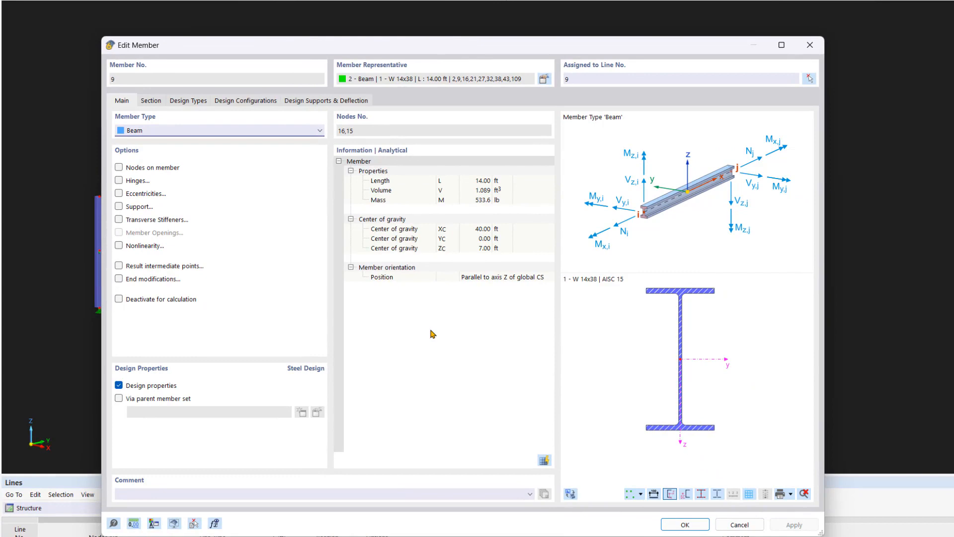
pyautogui.click(810, 44)
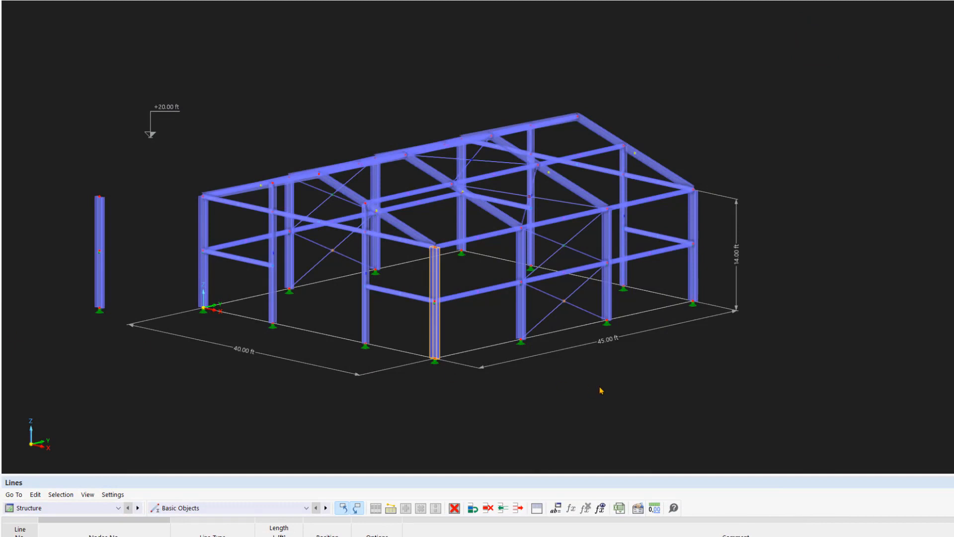
# Clear the column selection and inspect the hall model by panning, zooming in and out, and orbiting around it
pyautogui.moveTo(600, 388); pyautogui.dragTo(645, 377, button='middle')
pyautogui.click(645, 378)
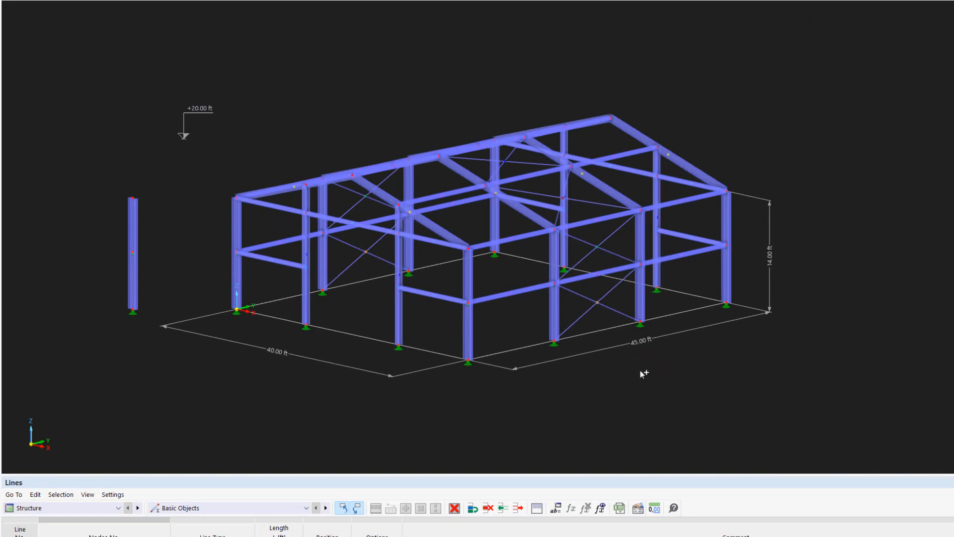
pyautogui.scroll(1, 577, 279)
pyautogui.scroll(1, 572, 276)
pyautogui.scroll(-2, 573, 277)
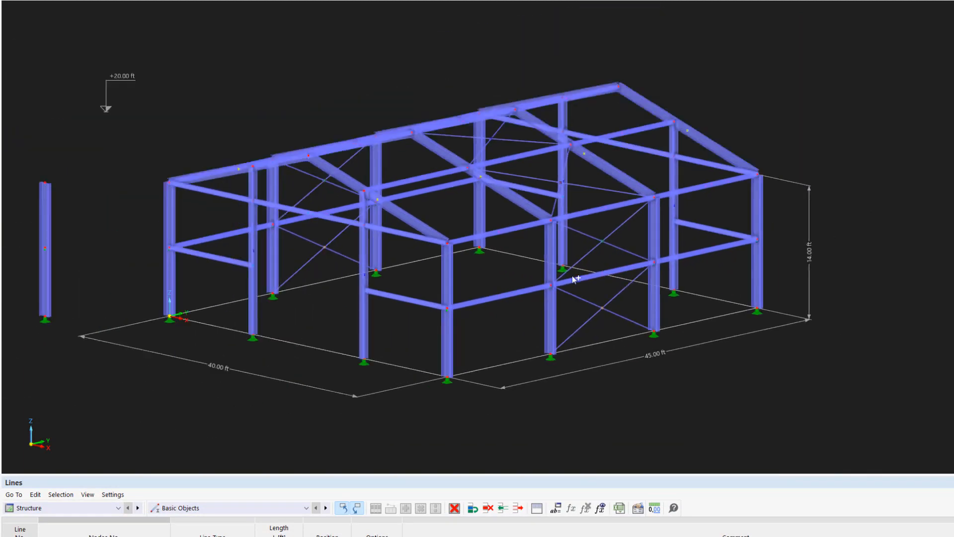
pyautogui.keyDown('ctrl'); pyautogui.moveTo(573, 276); pyautogui.dragTo(547, 349, button='middle'); pyautogui.keyUp('ctrl')
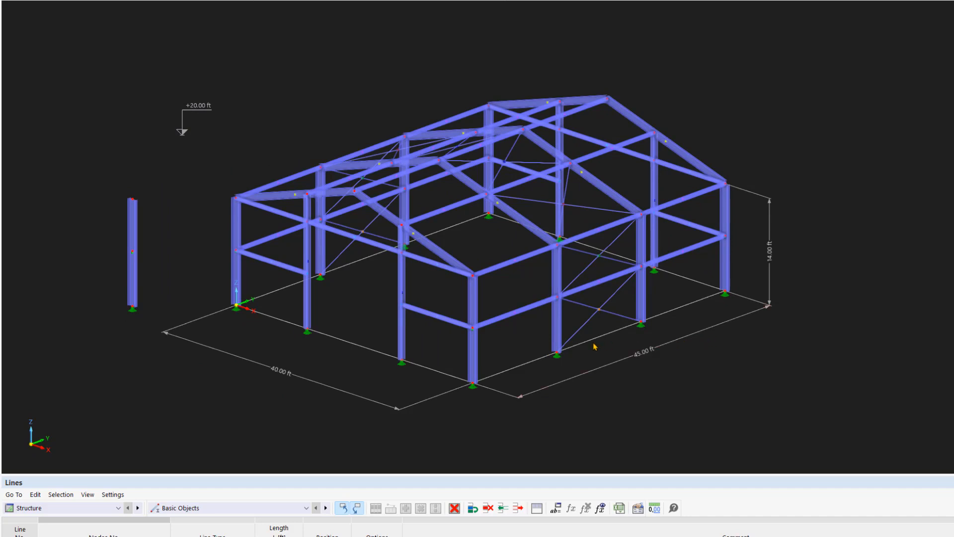
pyautogui.keyDown('ctrl'); pyautogui.moveTo(597, 337); pyautogui.dragTo(632, 295, button='middle'); pyautogui.keyUp('ctrl')
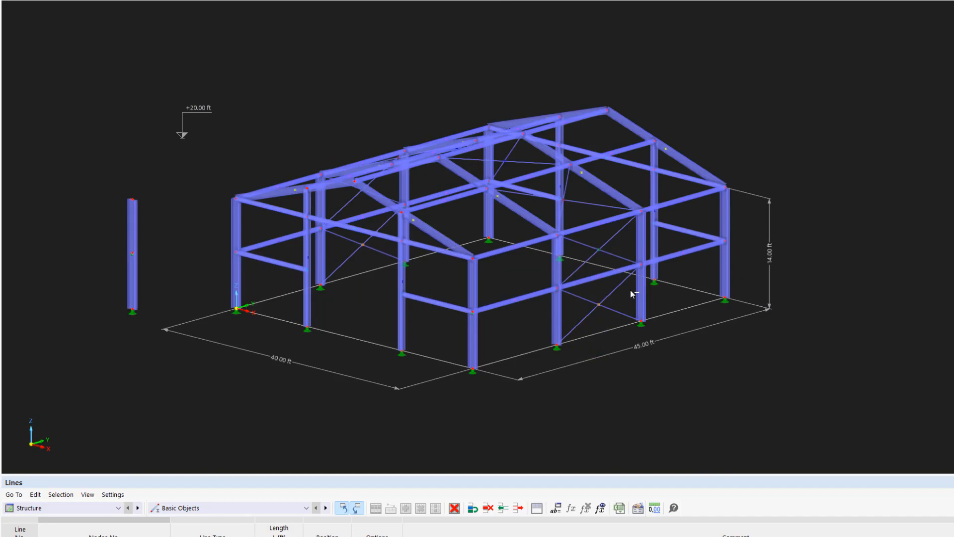
pyautogui.moveTo(631, 290)
pyautogui.keyDown('shift'); pyautogui.mouseDown(button='middle')
pyautogui.moveTo(631, 264)
pyautogui.moveTo(631, 297)
pyautogui.mouseUp(button='middle'); pyautogui.keyUp('shift')
pyautogui.keyDown('shift'); pyautogui.moveTo(497, 392); pyautogui.dragTo(493, 375, button='middle'); pyautogui.keyUp('shift')
pyautogui.scroll(-2, 493, 377)
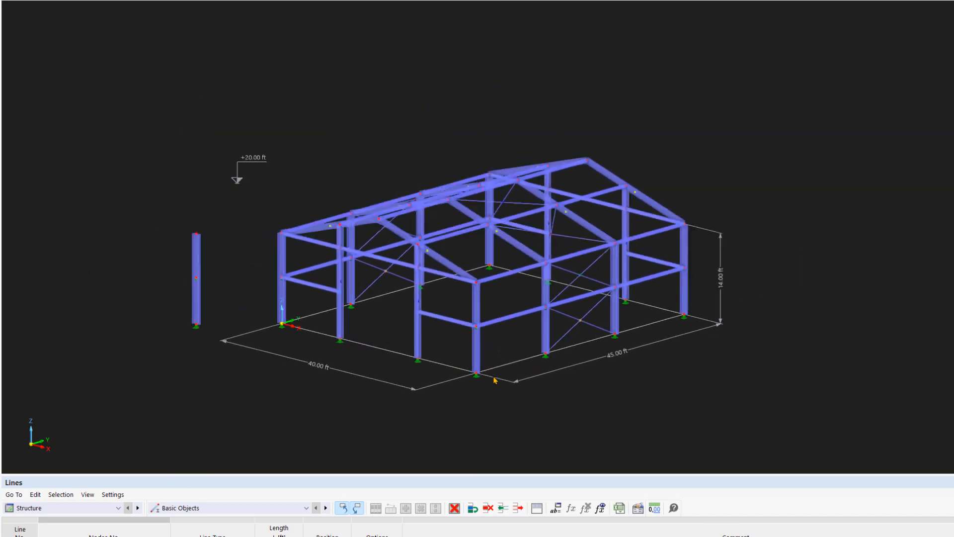
pyautogui.scroll(3, 494, 377)
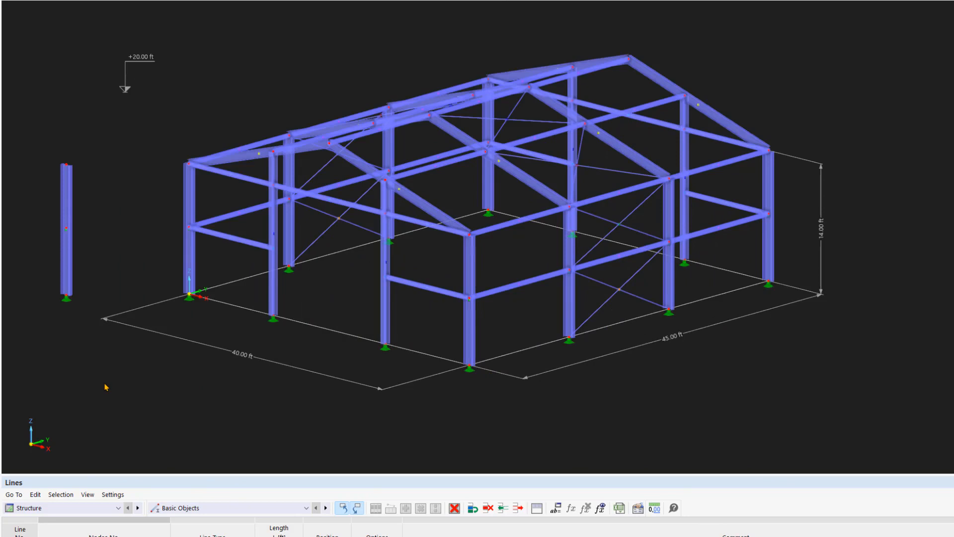
# Magnify the copied column and its support with window zooms, and fit the whole model back into view
pyautogui.moveTo(105, 385); pyautogui.dragTo(292, 97)
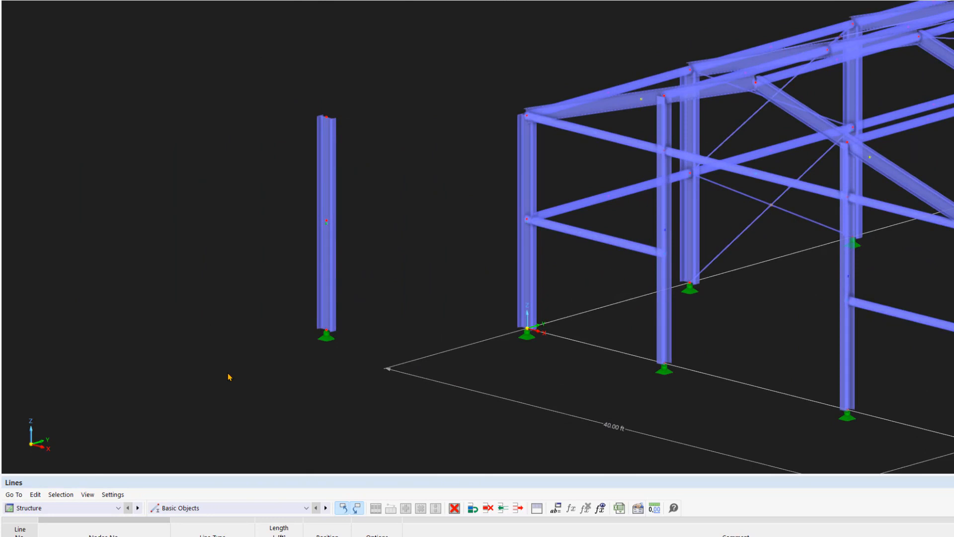
pyautogui.moveTo(236, 401); pyautogui.dragTo(378, 304)
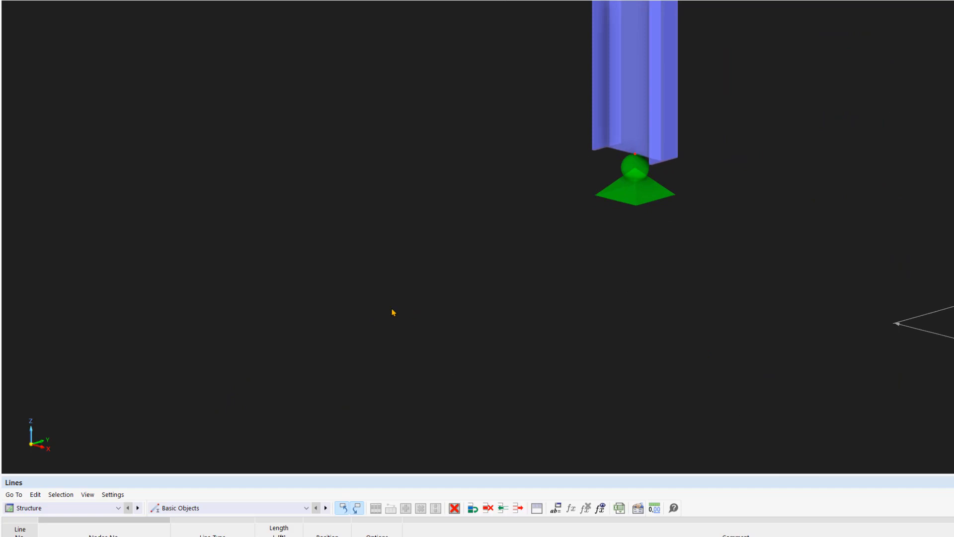
pyautogui.middleClick(391, 309)
pyautogui.middleClick(391, 308)
pyautogui.middleClick(392, 308)
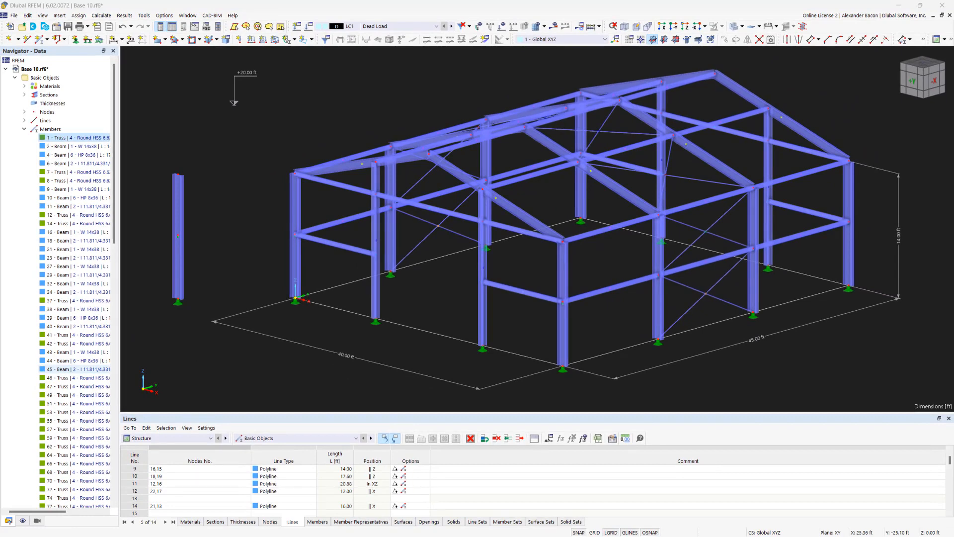
# Turn on the work plane grid, accept the new member's settings, and cancel the started member placement
pyautogui.click(595, 532)
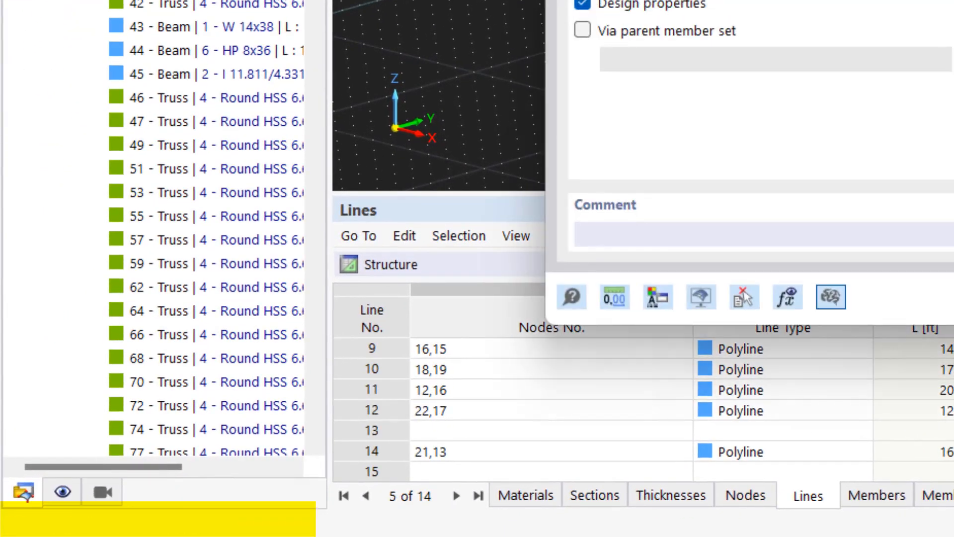
pyautogui.press('Return')
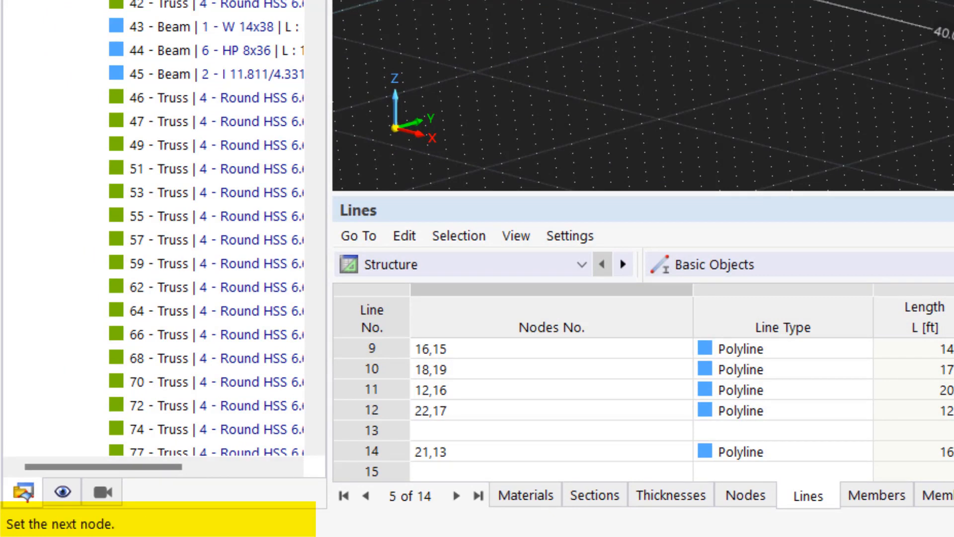
pyautogui.press('Escape')
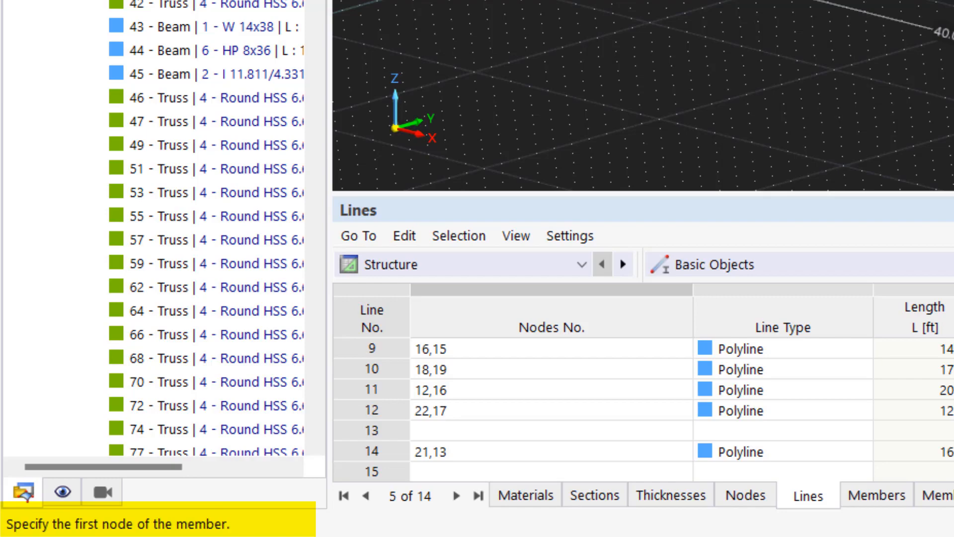